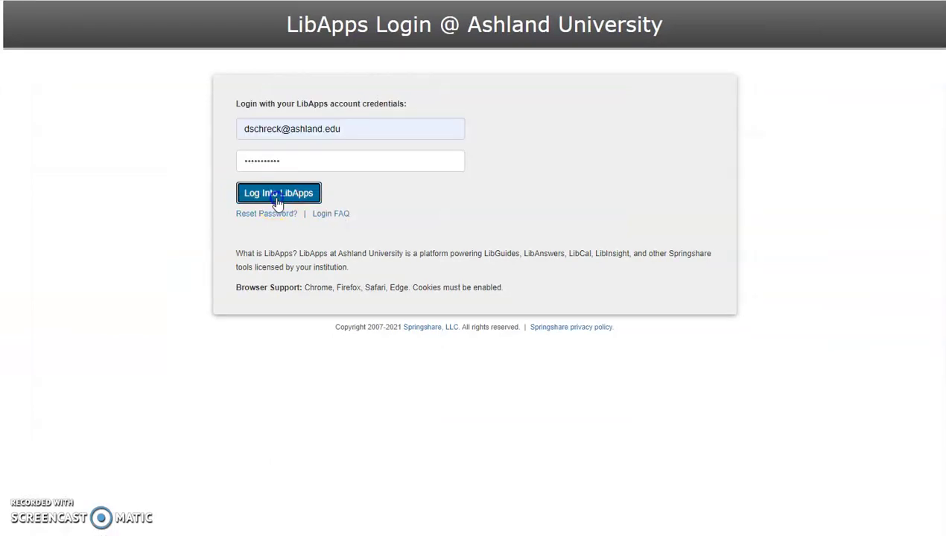
Log into LibApps and start a new quiz from the Quizzes list
left_click(274, 199)
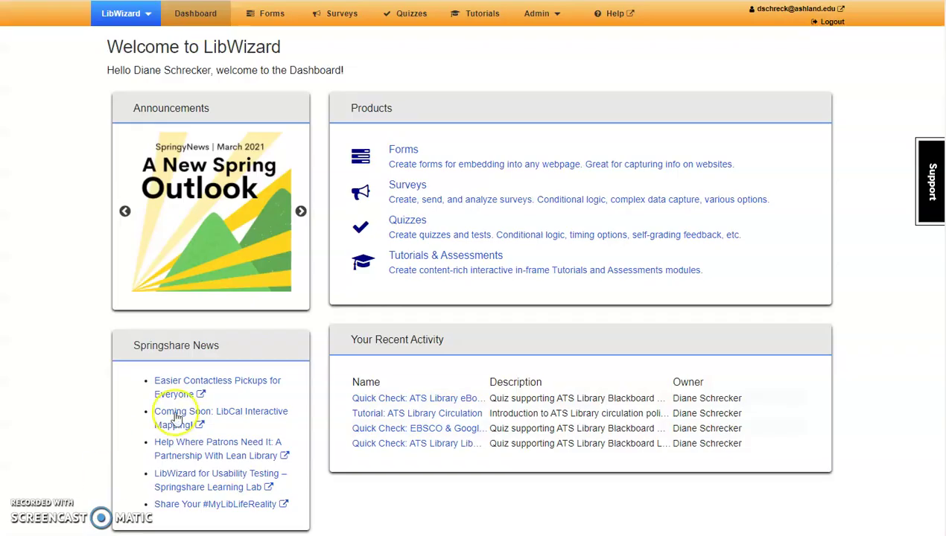
left_click(414, 221)
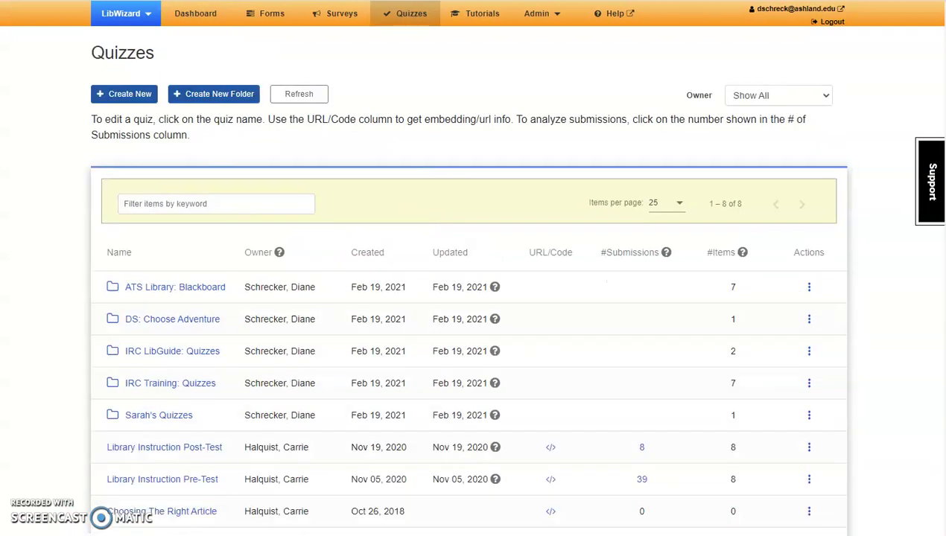
left_click(125, 95)
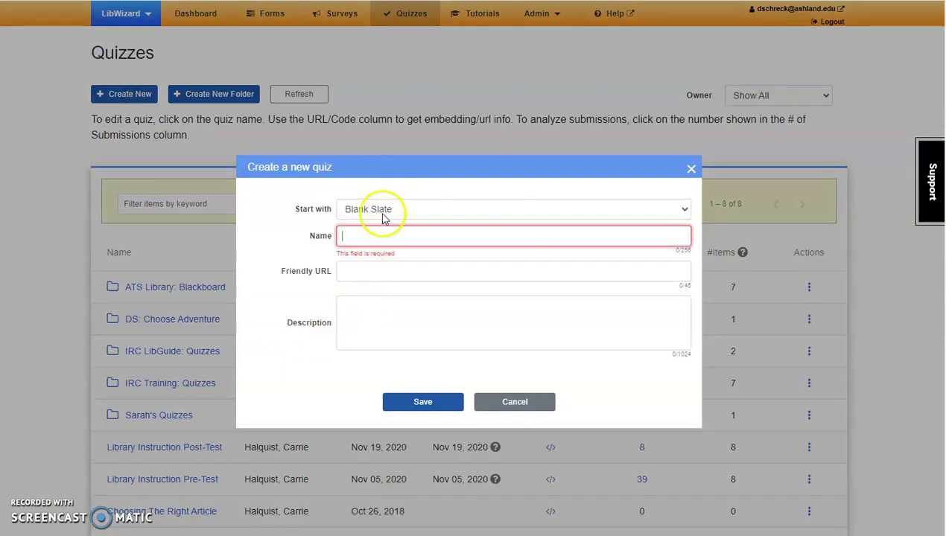
Name the quiz 'LibWizard Example Quiz' with friendly URL 'example' and paste a training description
type("LibWizard Example Quiz")
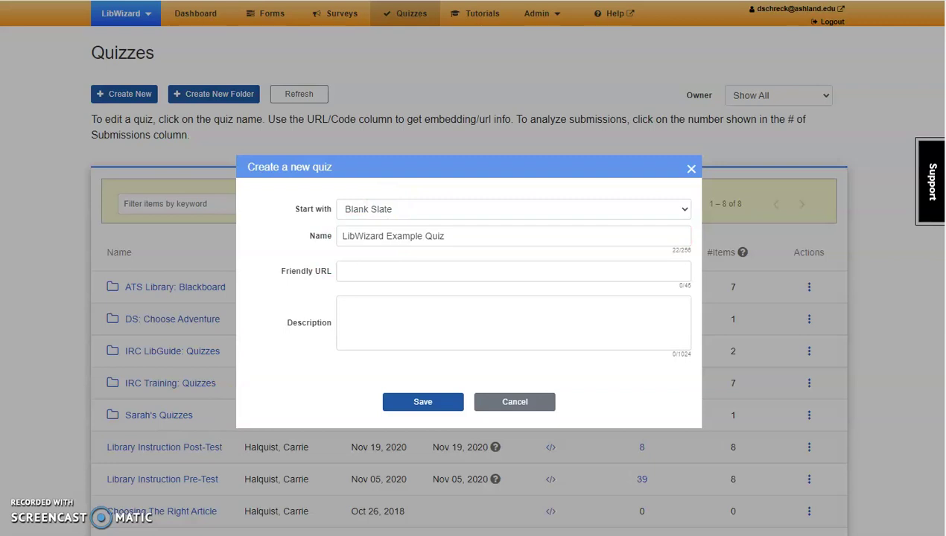
key("Tab")
type("example")
type("This is an example quiz used in AU Library LibWizard training.")
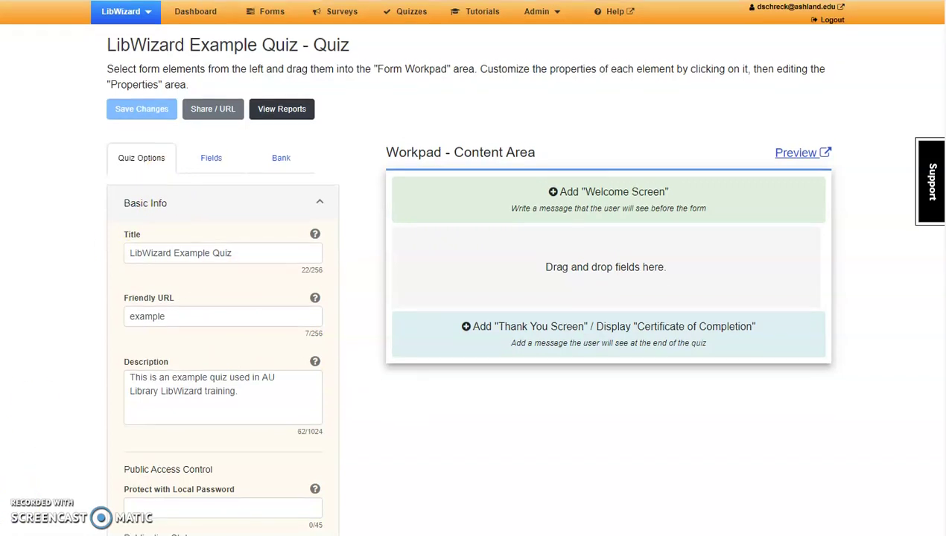
Read the Basic Info help notes on local password protection and Limit Quiz Visibility
scroll(472, 268, "down", 2)
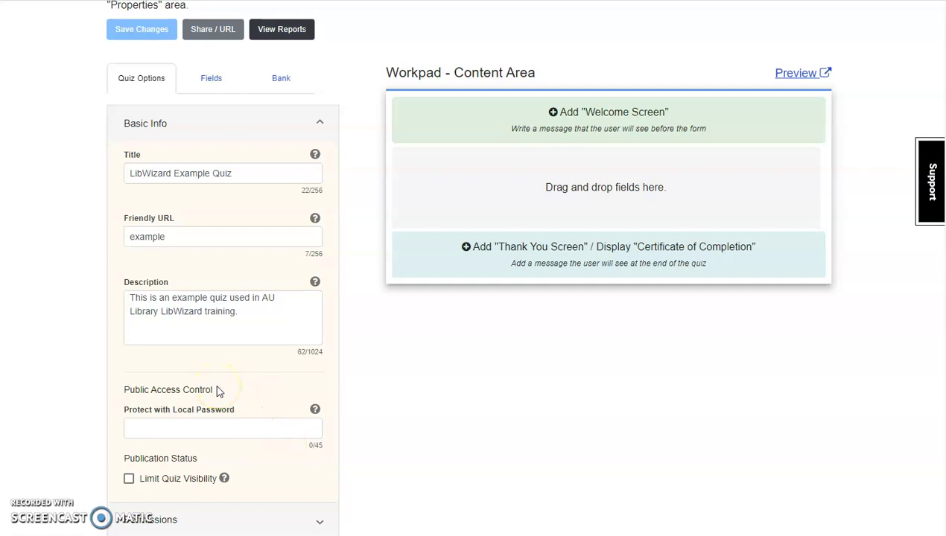
left_click(316, 410)
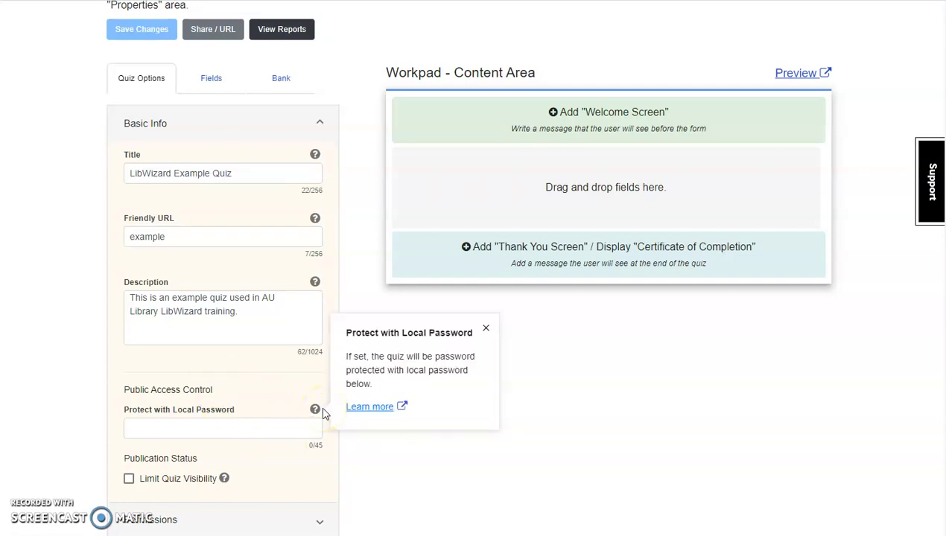
left_click(241, 460)
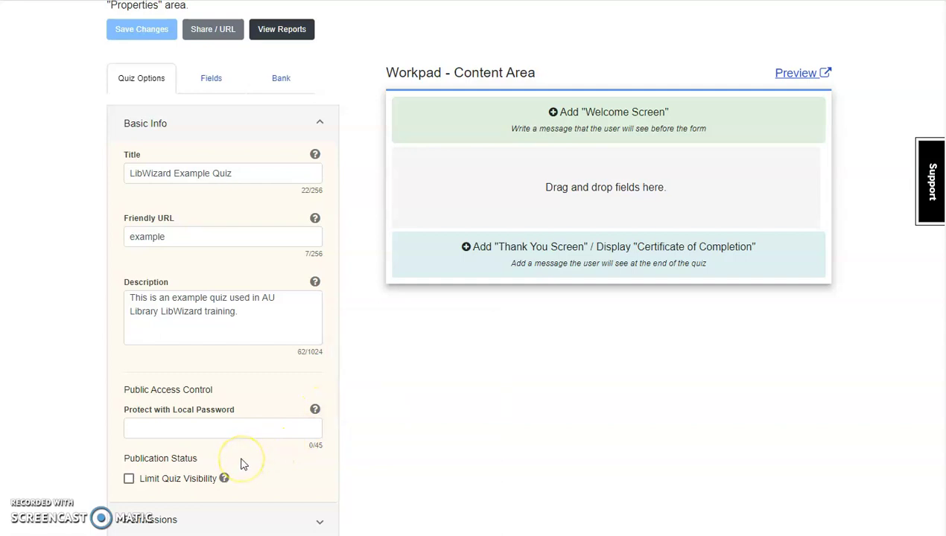
left_click(226, 479)
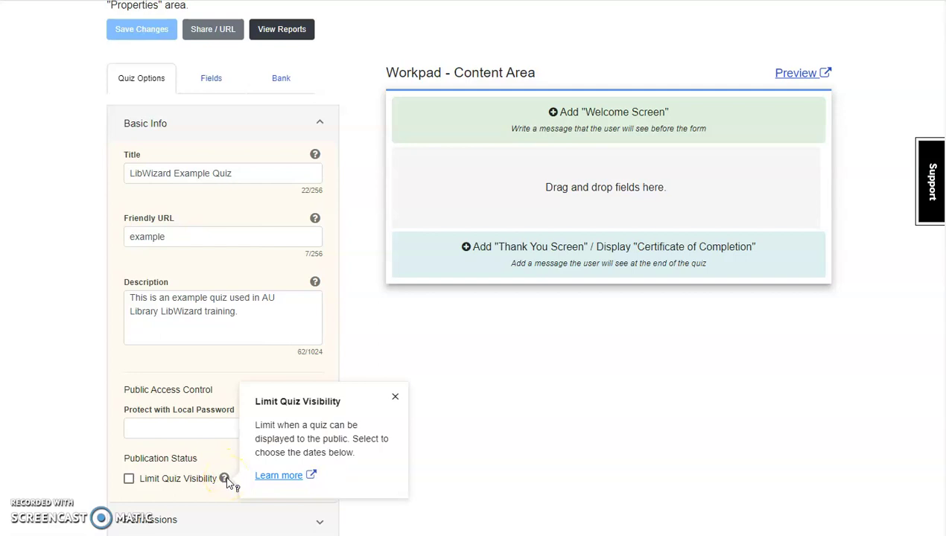
left_click(128, 481)
Turn on Limit Quiz Visibility, leaving the From and To dates empty
left_click(129, 480)
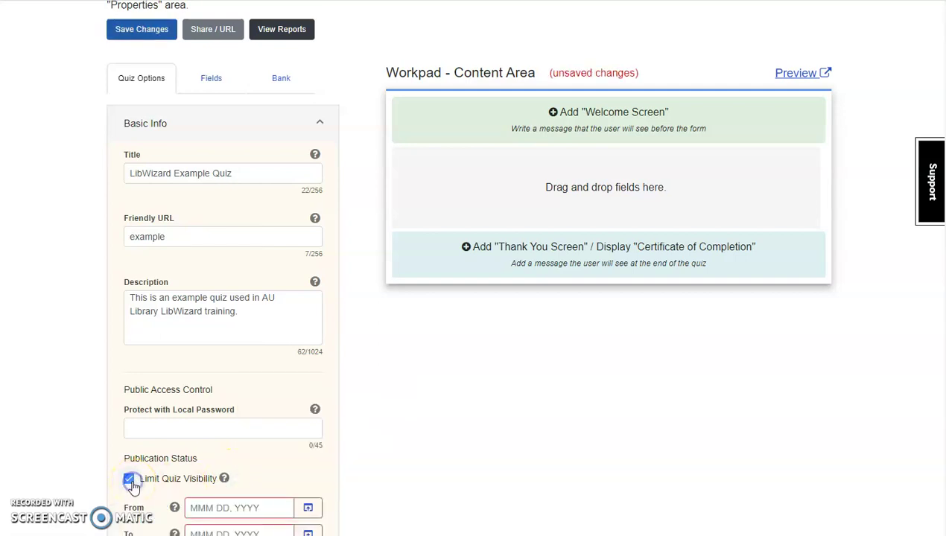
scroll(469, 456, "down", 2)
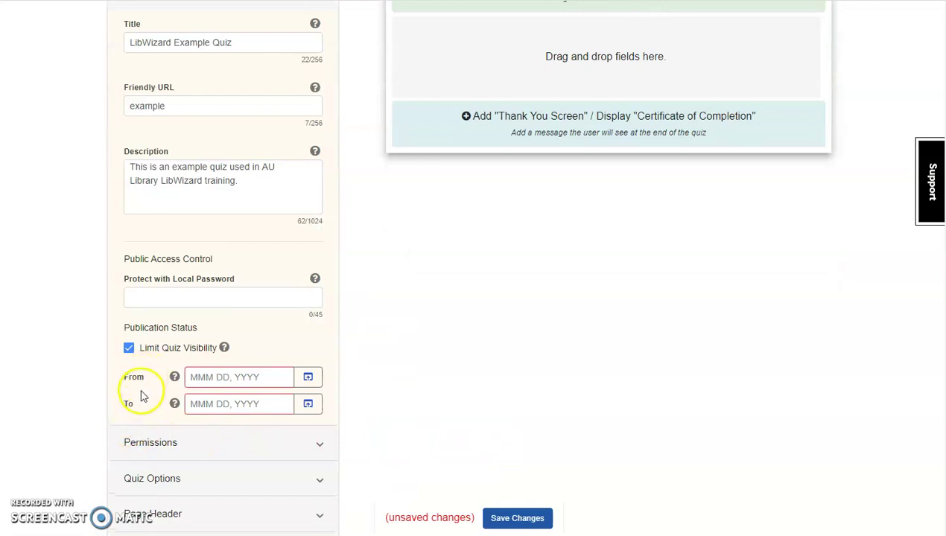
left_click(130, 349)
left_click(129, 347)
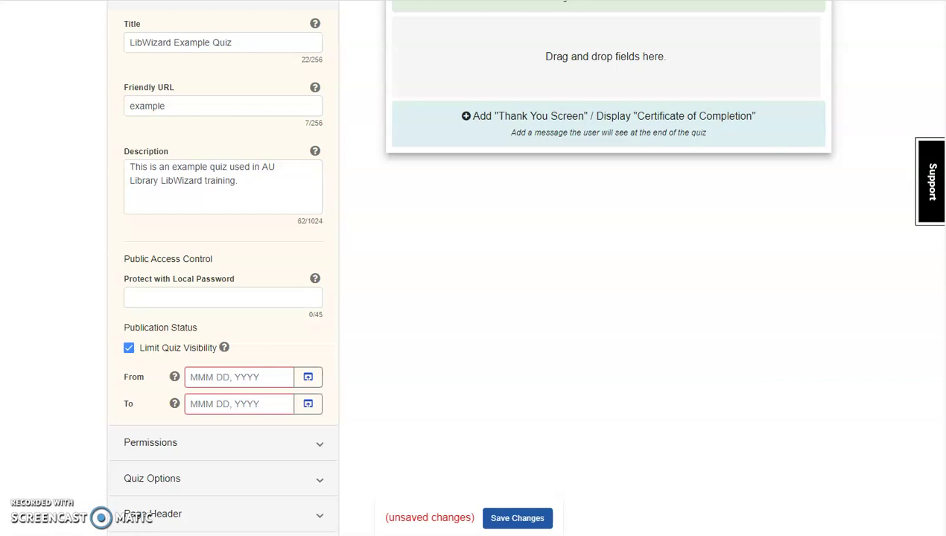
Untick Limit Quiz Visibility, expand Permissions and review the Edit Permission choices
left_click(129, 348)
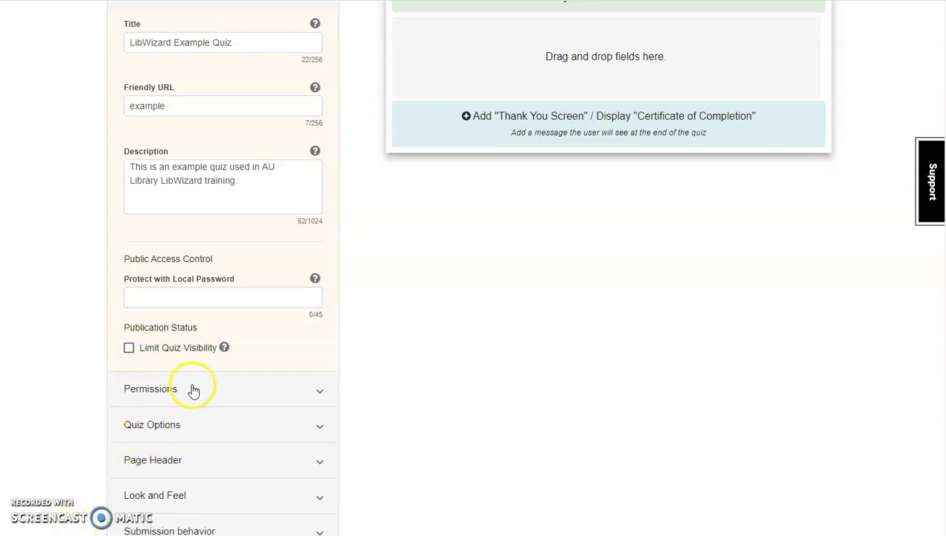
left_click(320, 392)
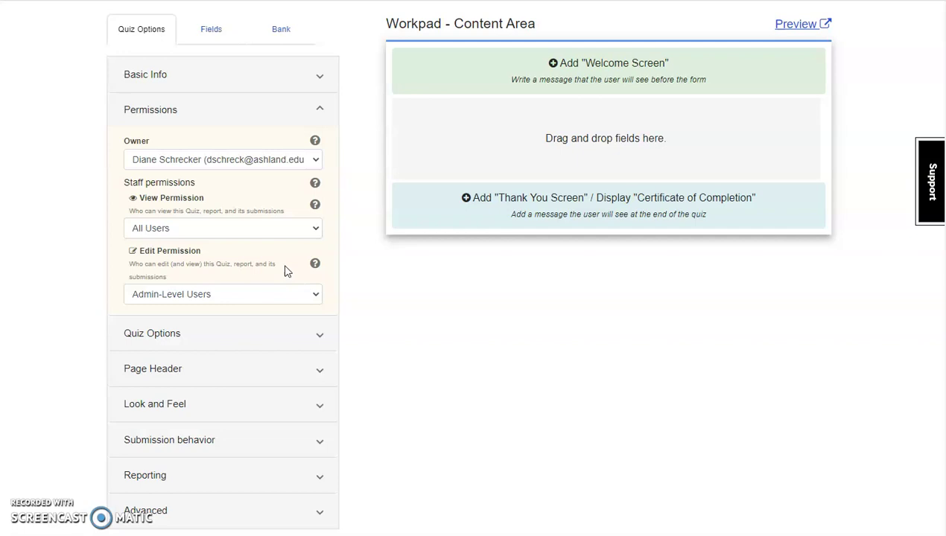
left_click(275, 297)
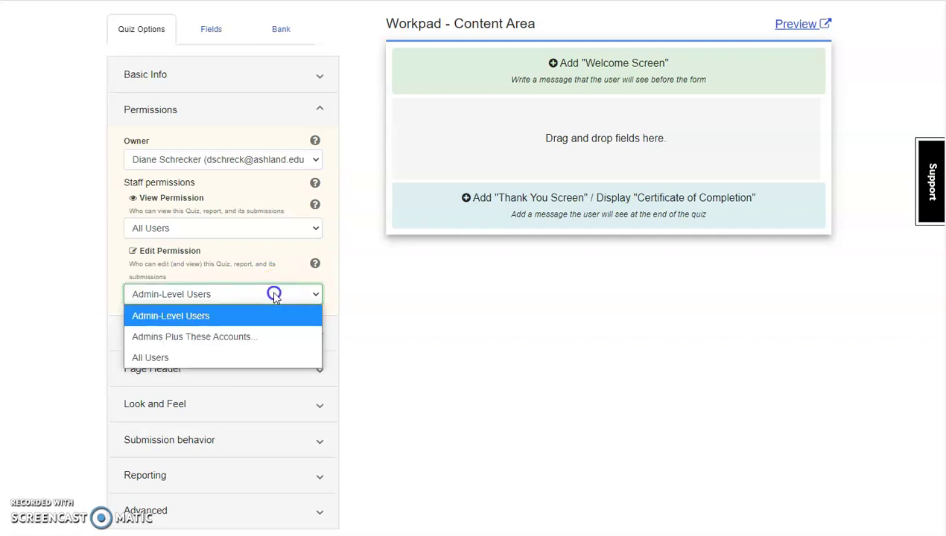
left_click(260, 357)
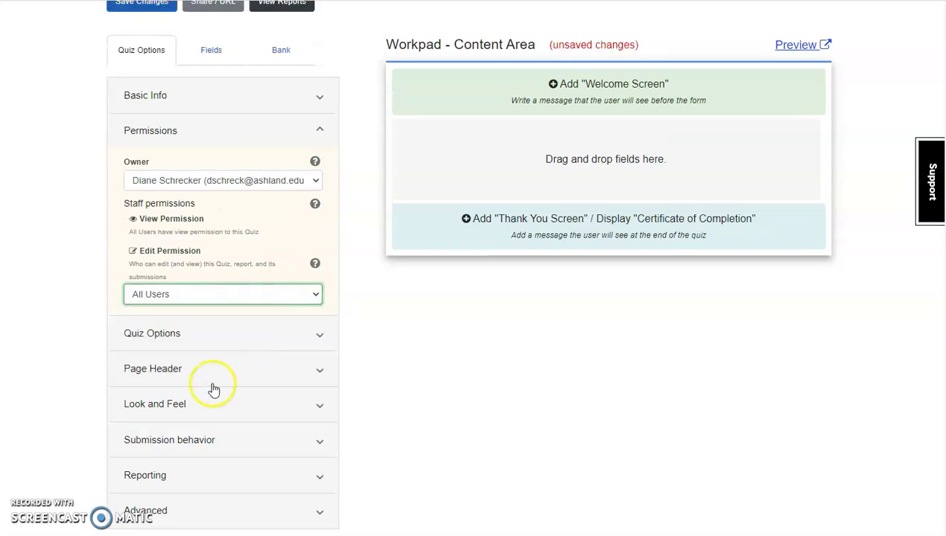
left_click(315, 298)
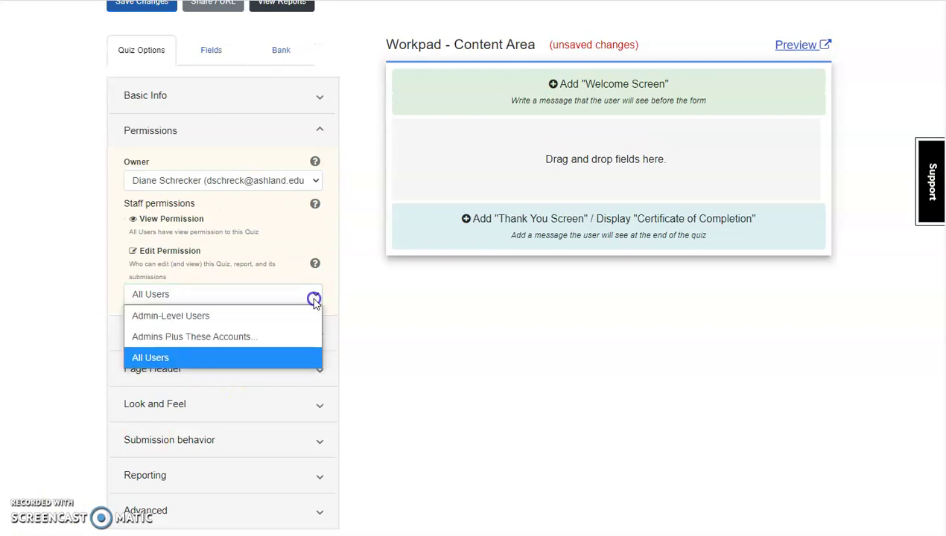
left_click(266, 359)
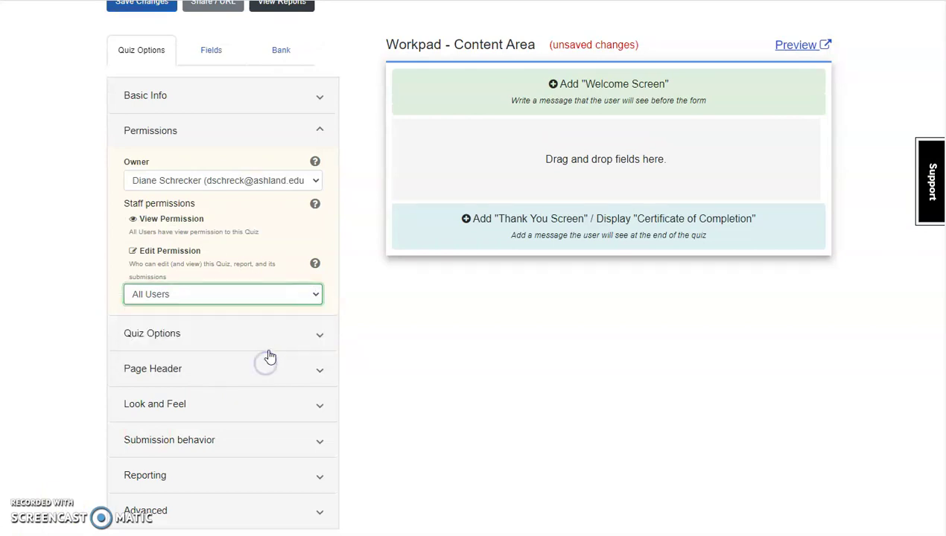
Set Edit Permission to Admins Plus These Accounts with AU Librarian, and save the changes
left_click(267, 300)
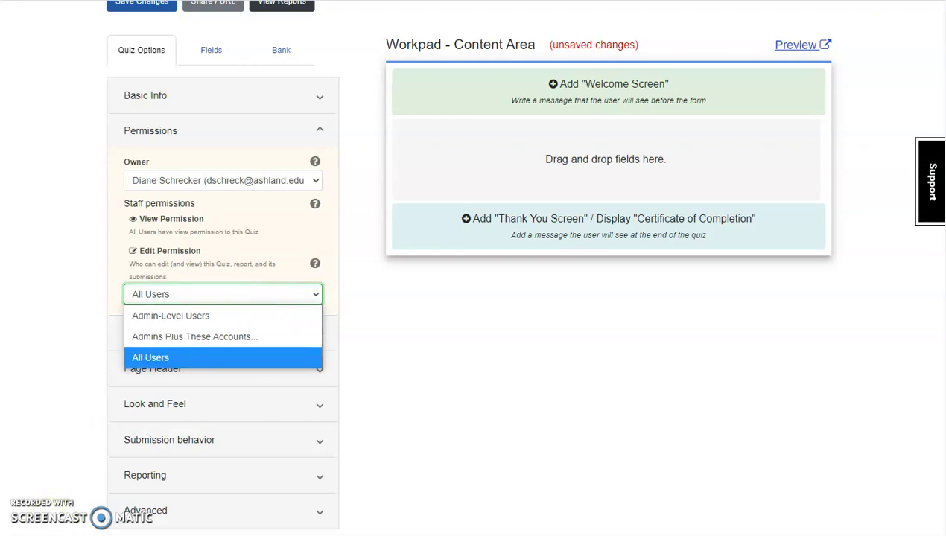
left_click(195, 337)
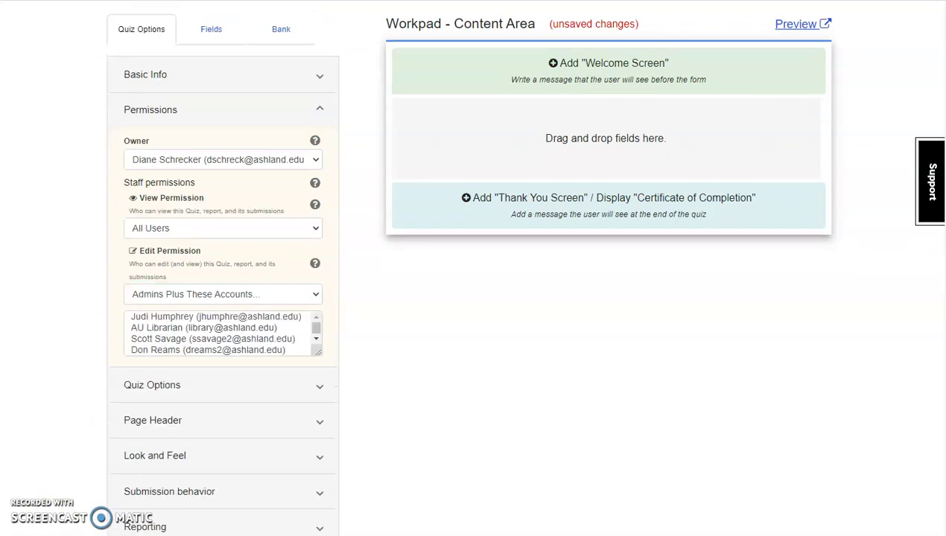
left_click(149, 329)
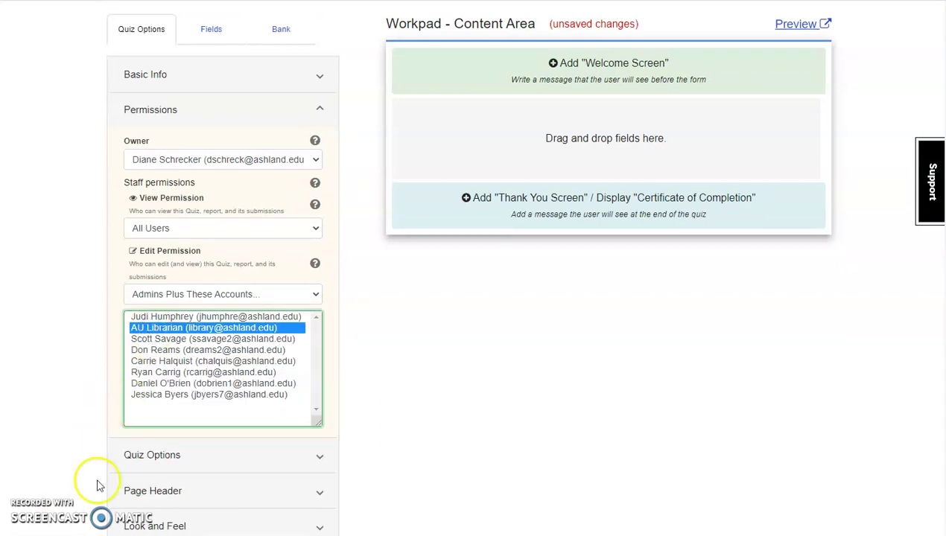
left_click(575, 382)
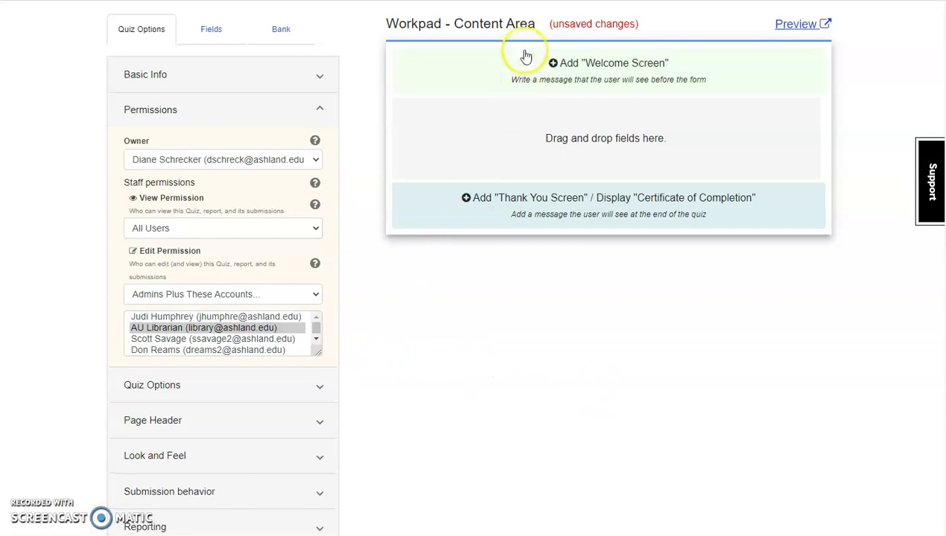
scroll(563, 357, "down", 1)
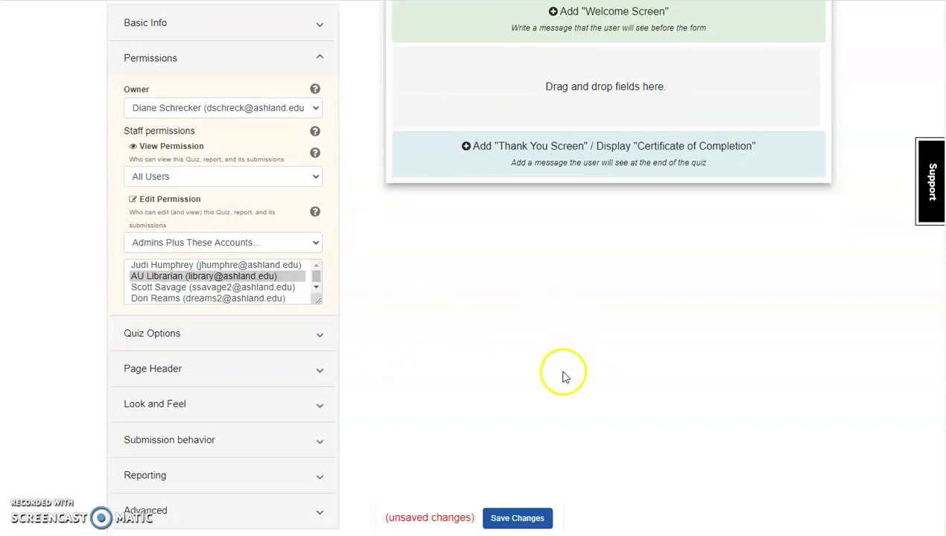
left_click(537, 521)
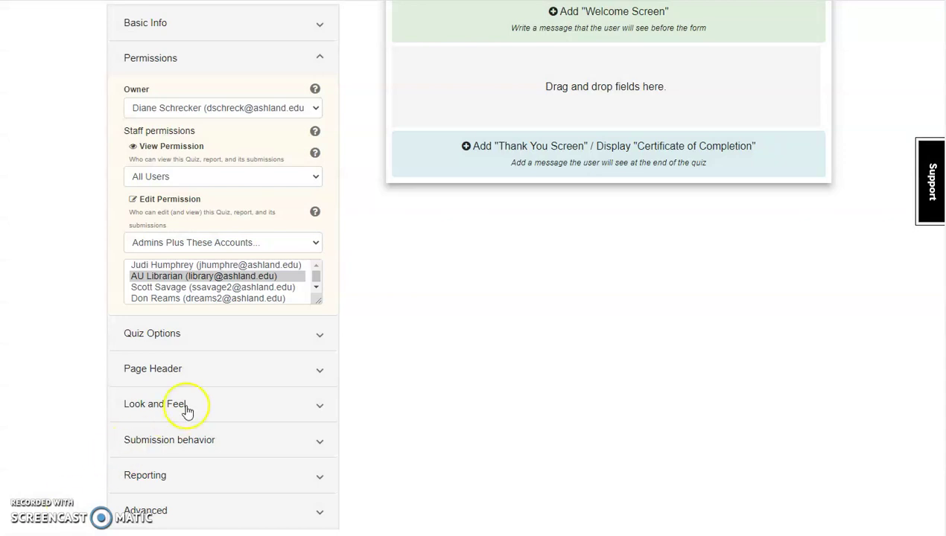
Read the Timer and Randomize Quiz Questions help in Quiz Options, then expand Page Header
left_click(223, 334)
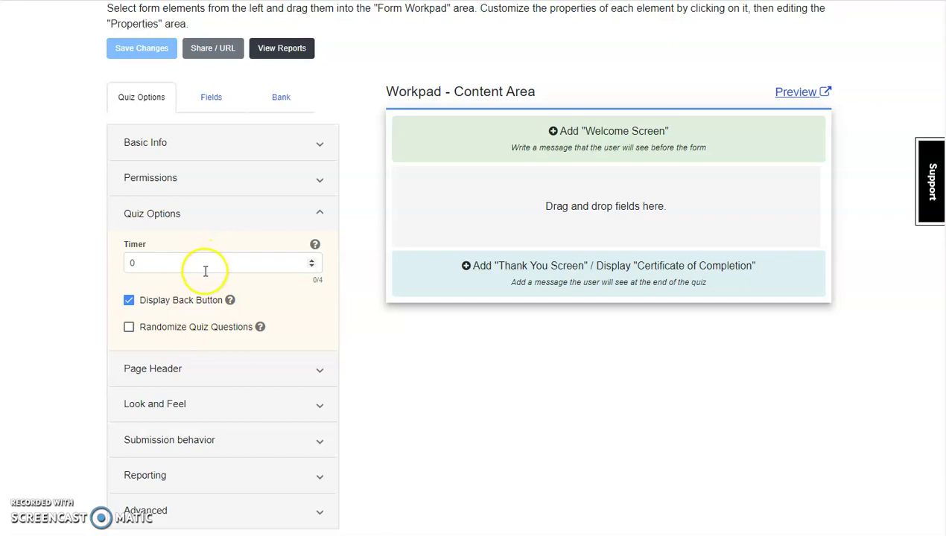
left_click(314, 245)
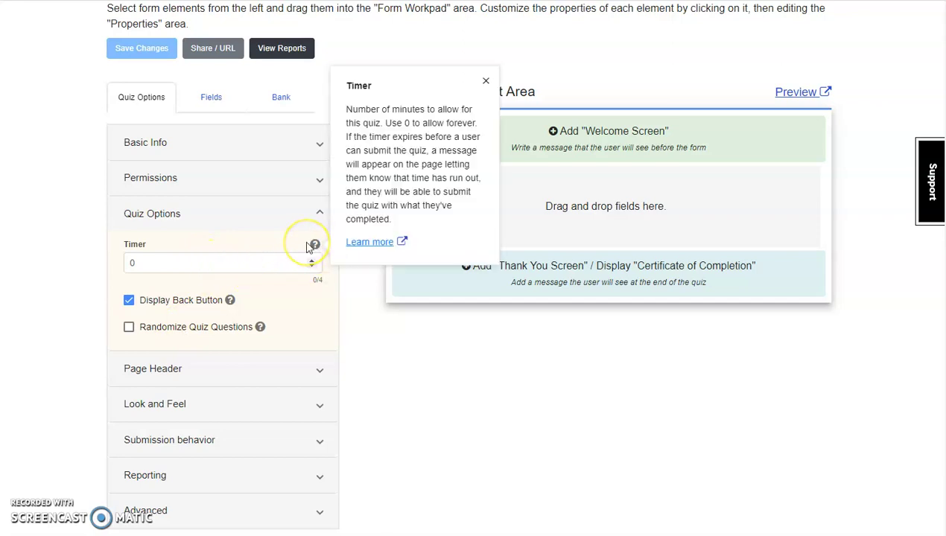
left_click(314, 245)
left_click(260, 311)
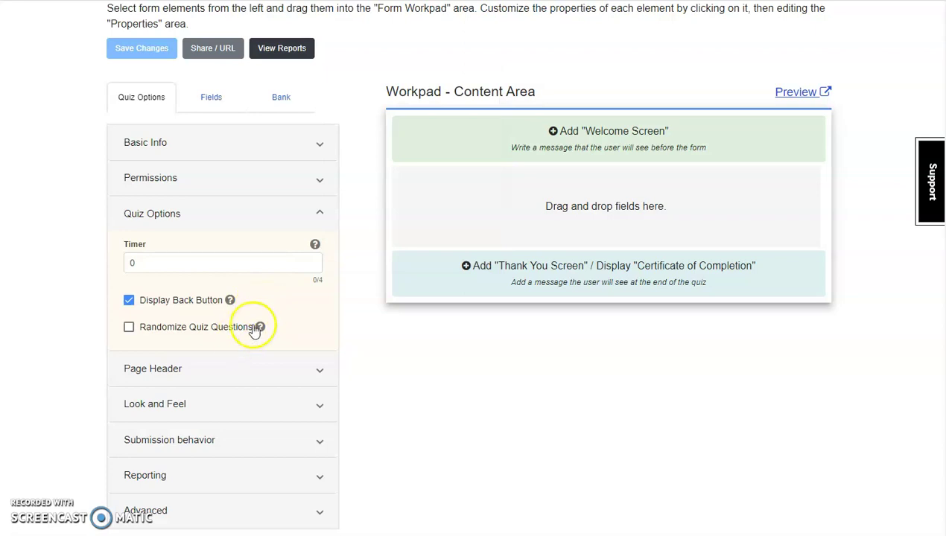
left_click(260, 328)
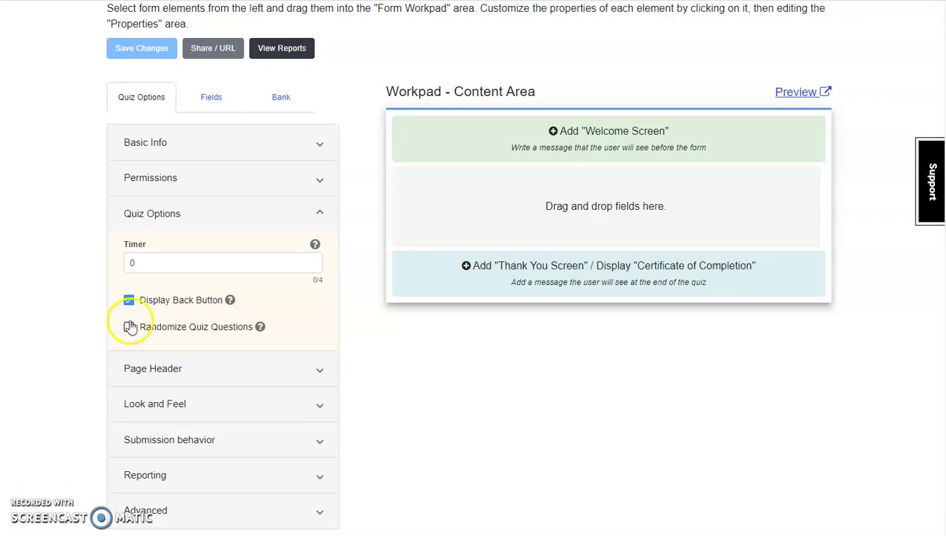
left_click(318, 368)
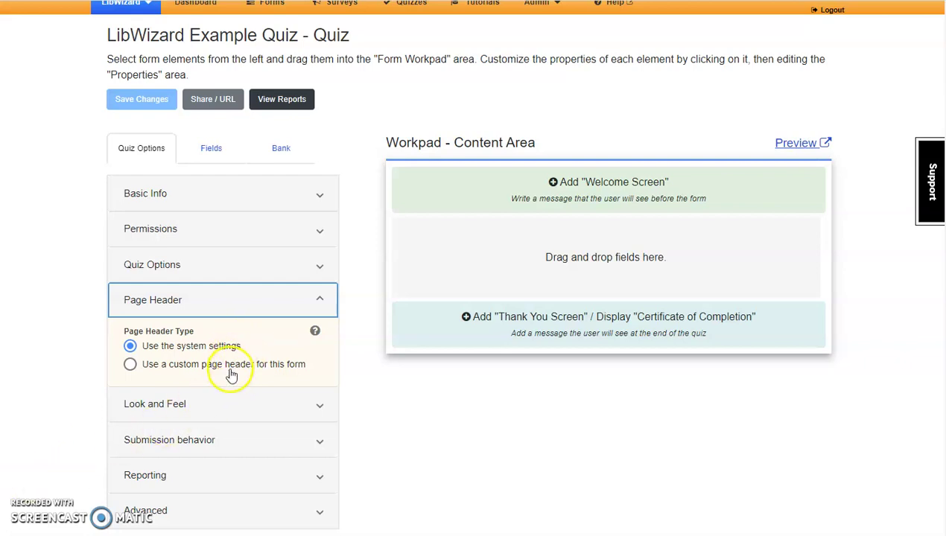
Use a custom page header with header text 'LibWizard Example Quiz' and save it
left_click(232, 370)
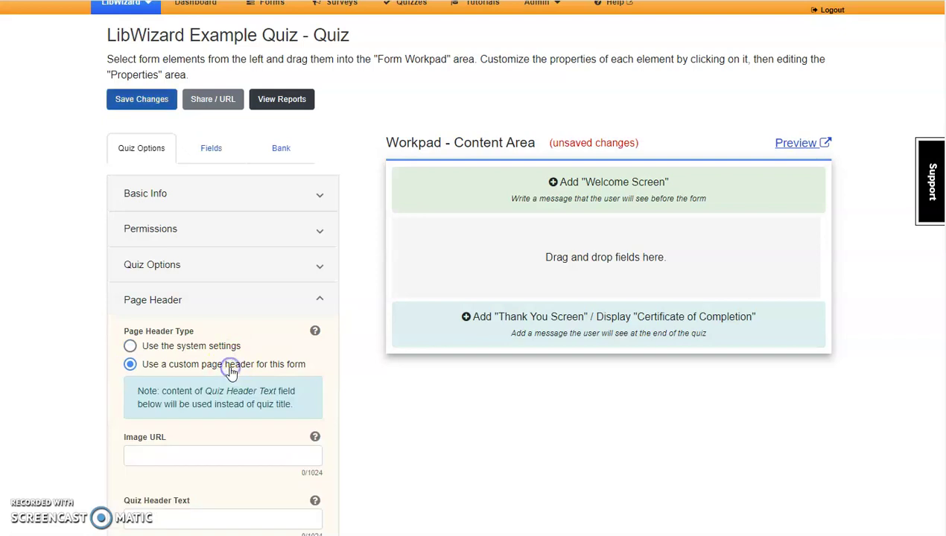
scroll(473, 268, "down", 3)
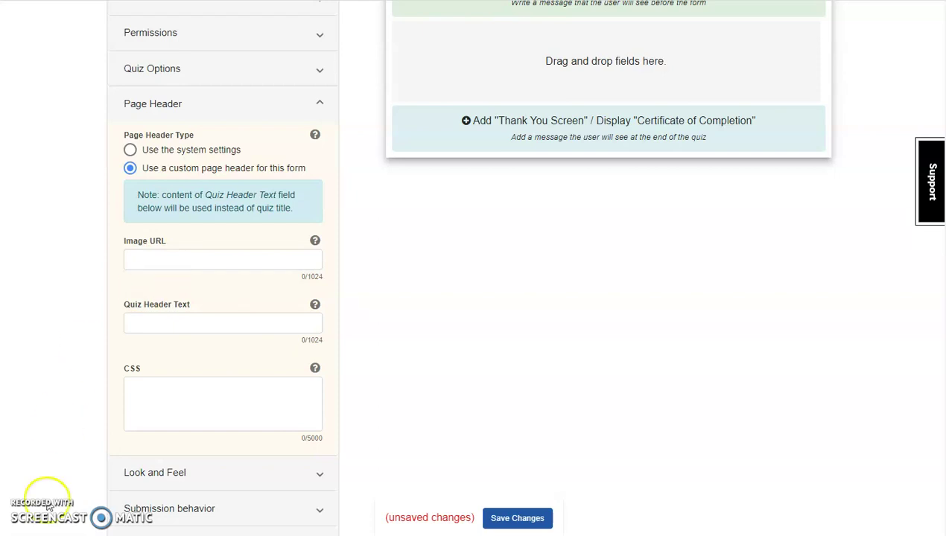
left_click(152, 321)
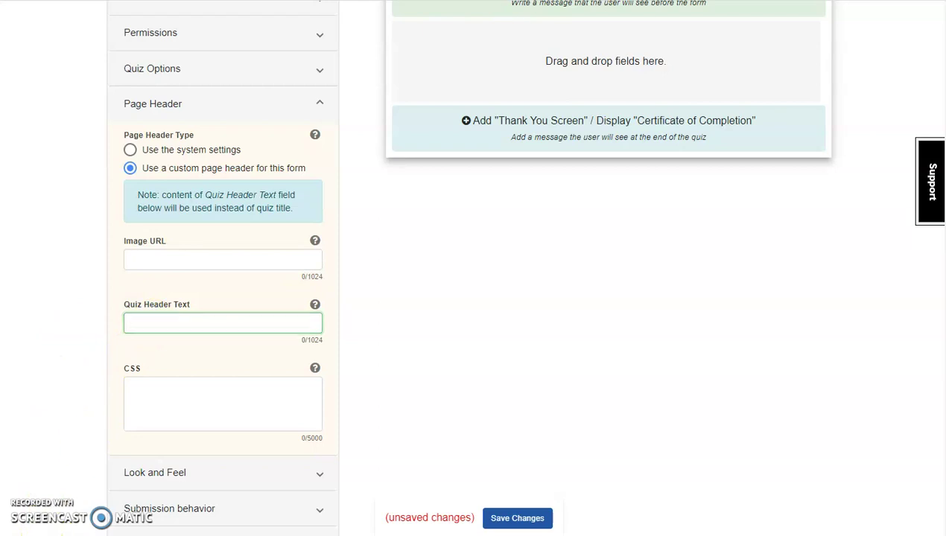
type("LibWizard Example Quiz")
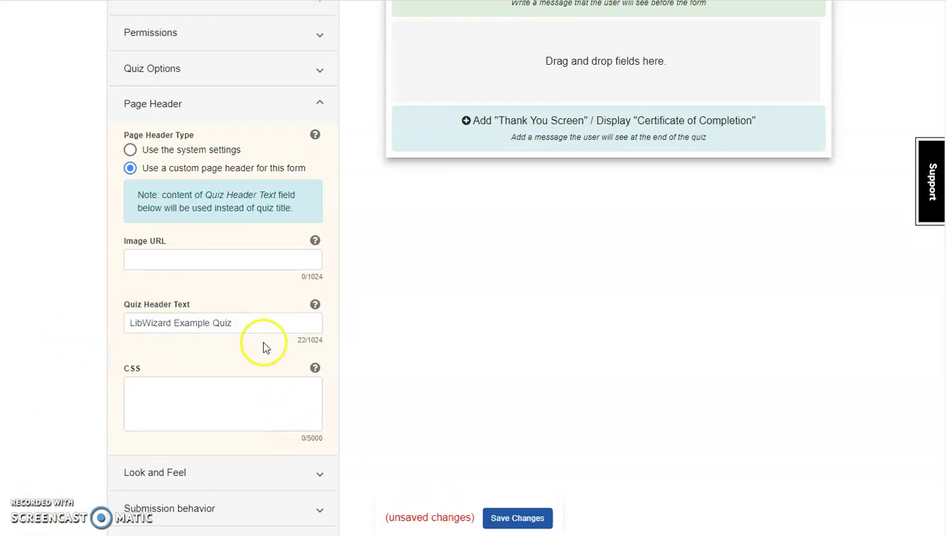
left_click(523, 523)
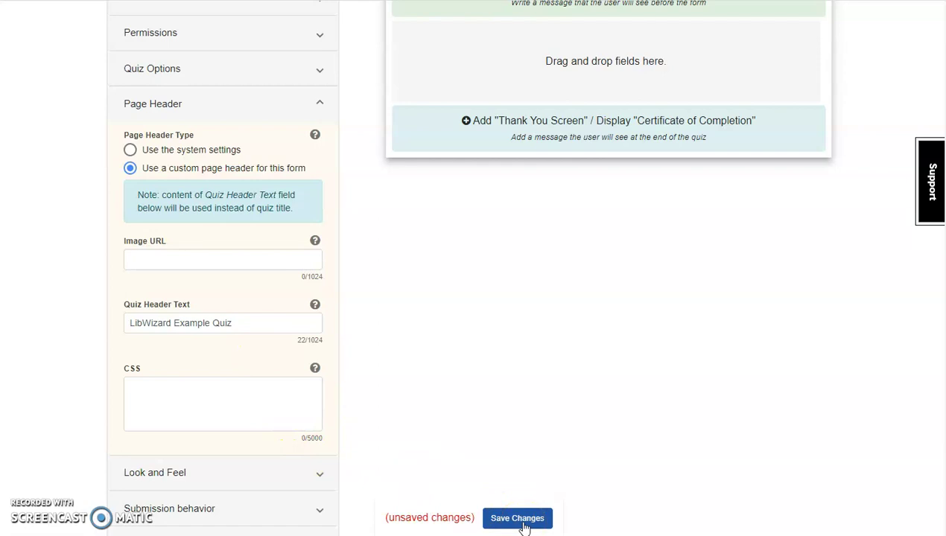
left_click(521, 523)
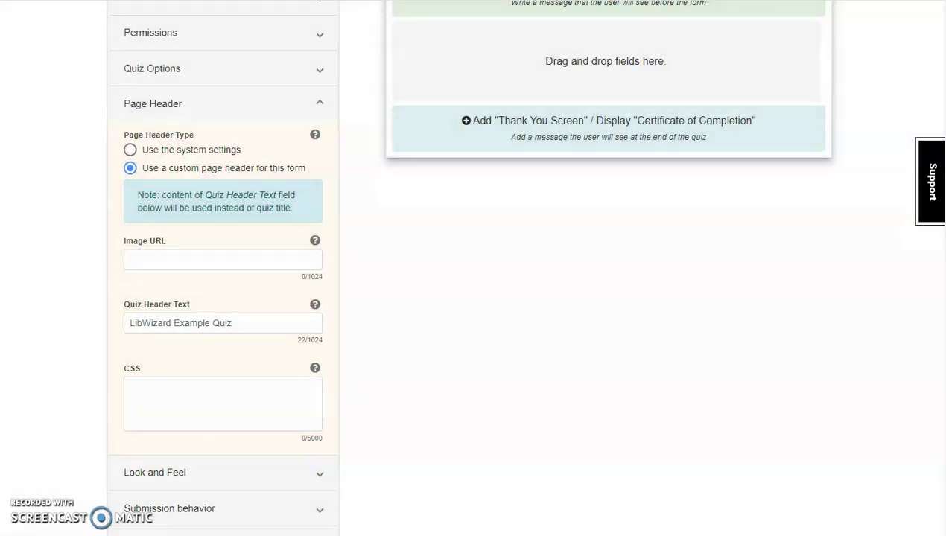
left_click(191, 437)
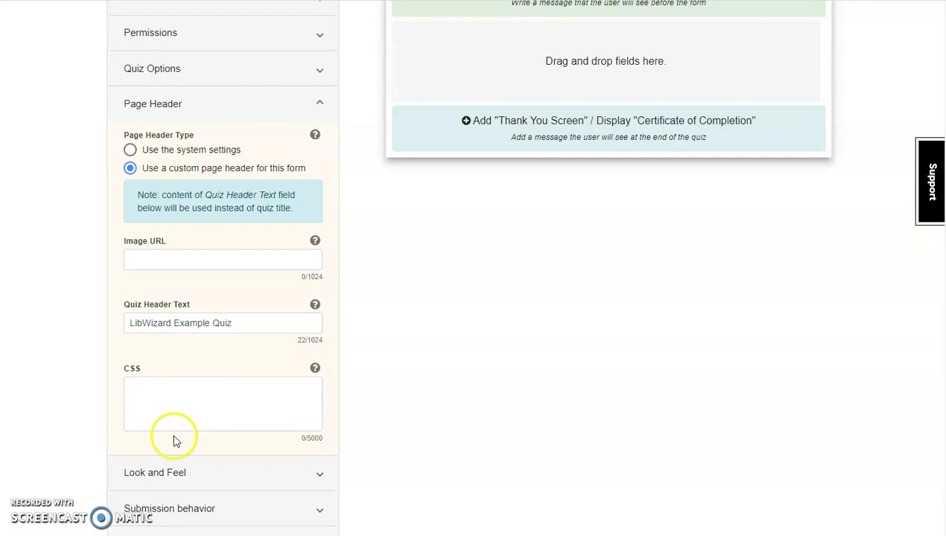
Expand Look and Feel and show the help note for Page fonts and colors
left_click(317, 475)
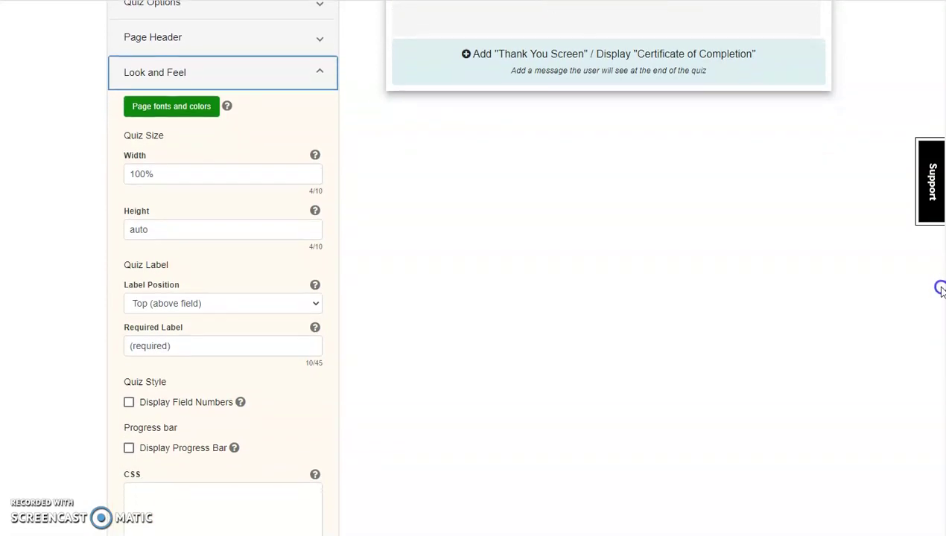
left_click(775, 414)
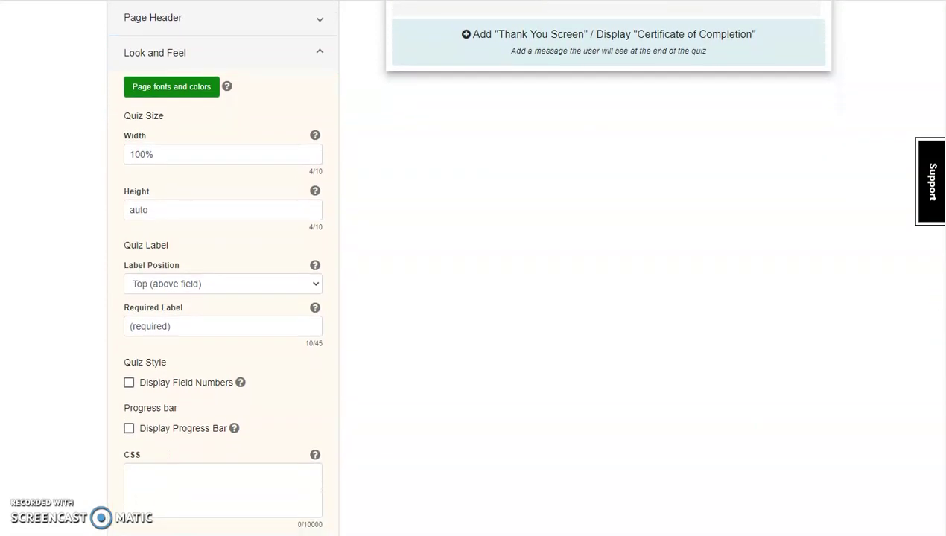
mouse_move(227, 87)
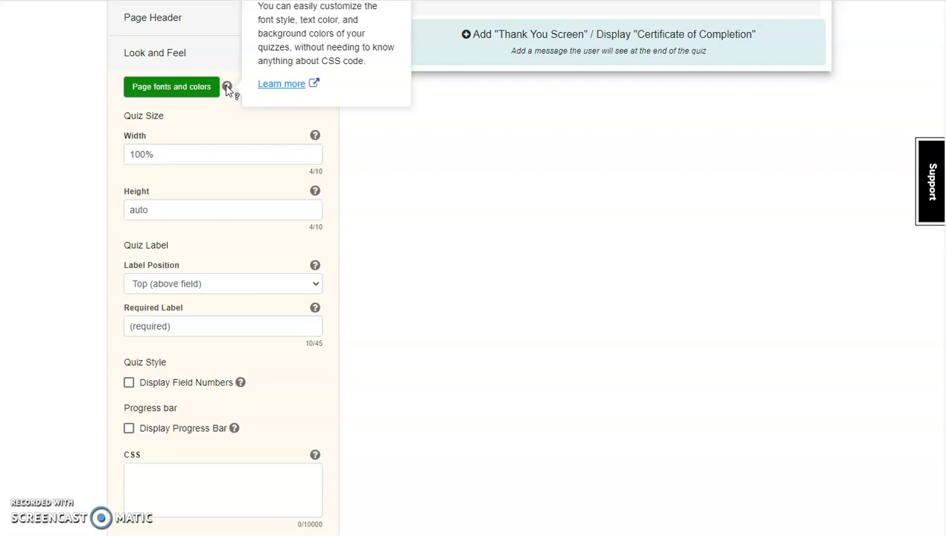
Open the quiz's Page fonts and colors dialog
left_click(200, 88)
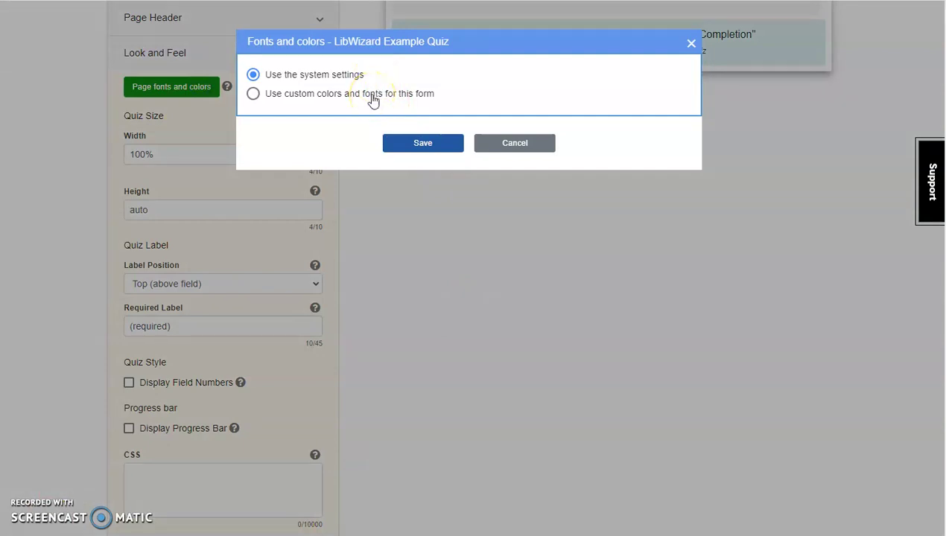
Switch to custom colors and fonts, choose Verdana, and set the Page Title colour to #4f2170
left_click(371, 97)
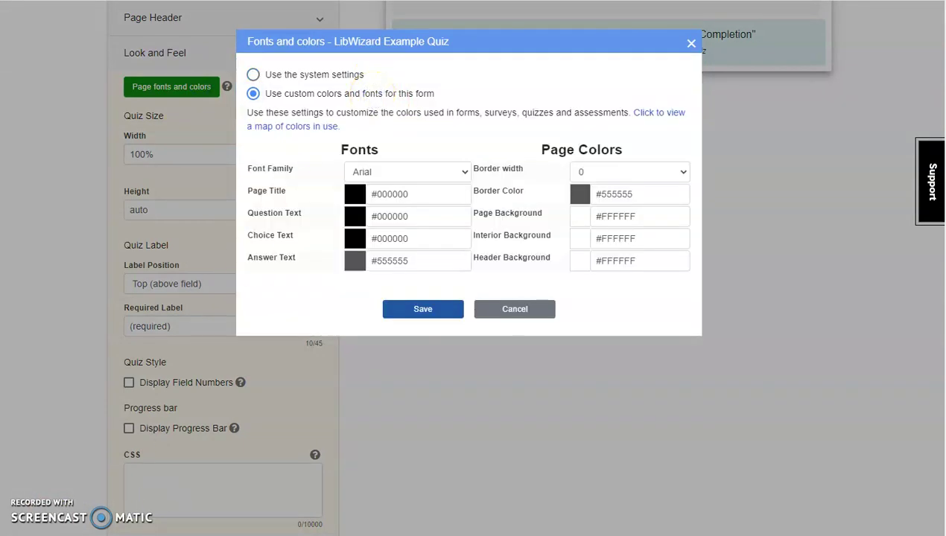
left_click(400, 176)
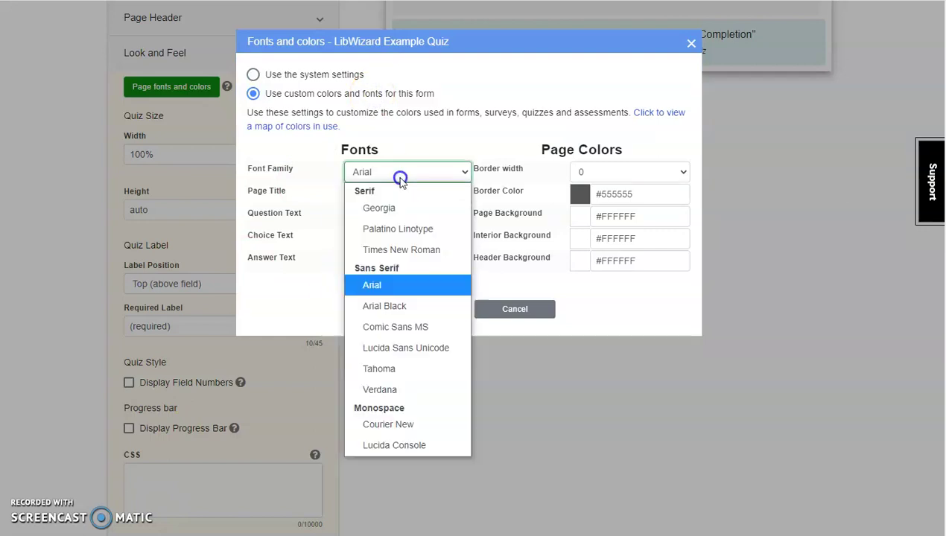
left_click(412, 390)
left_click(378, 194)
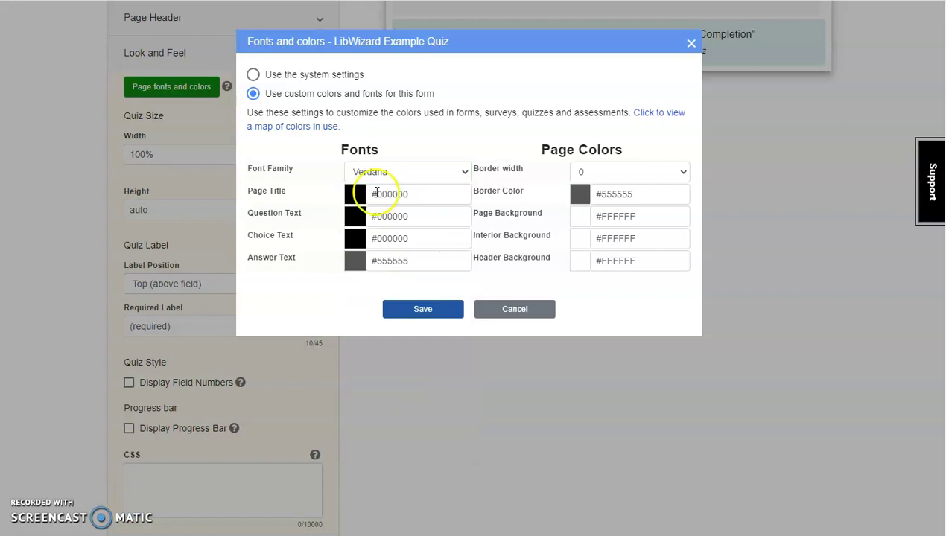
left_click(420, 194)
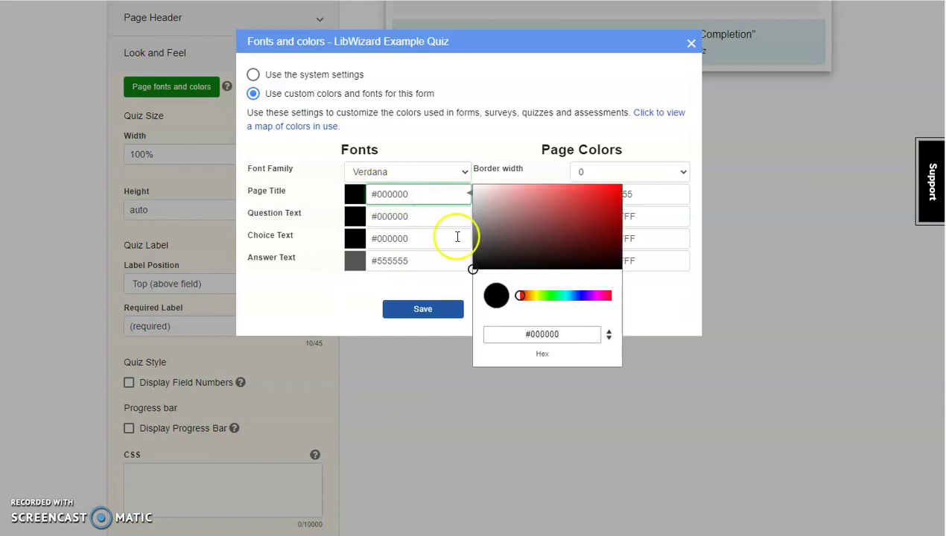
left_click(566, 335)
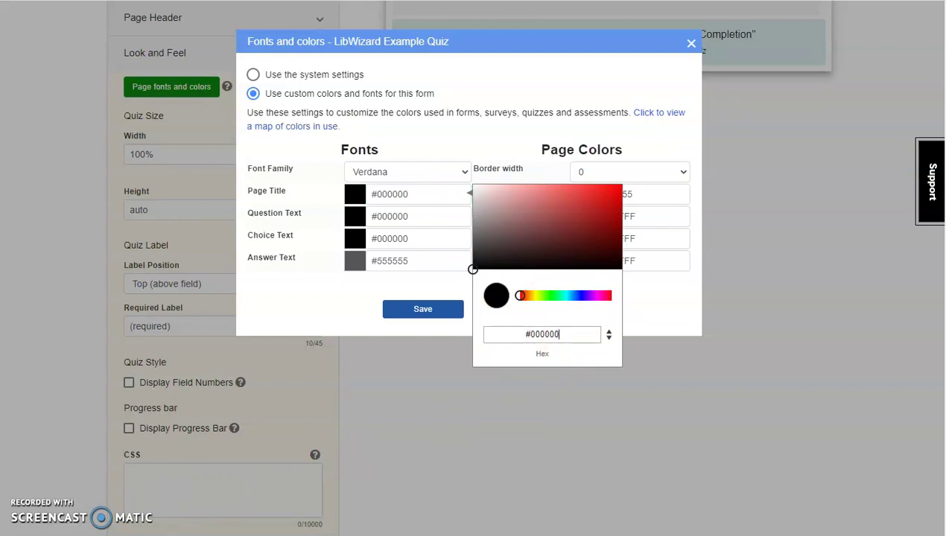
key("ctrl+a")
type("#4f2170")
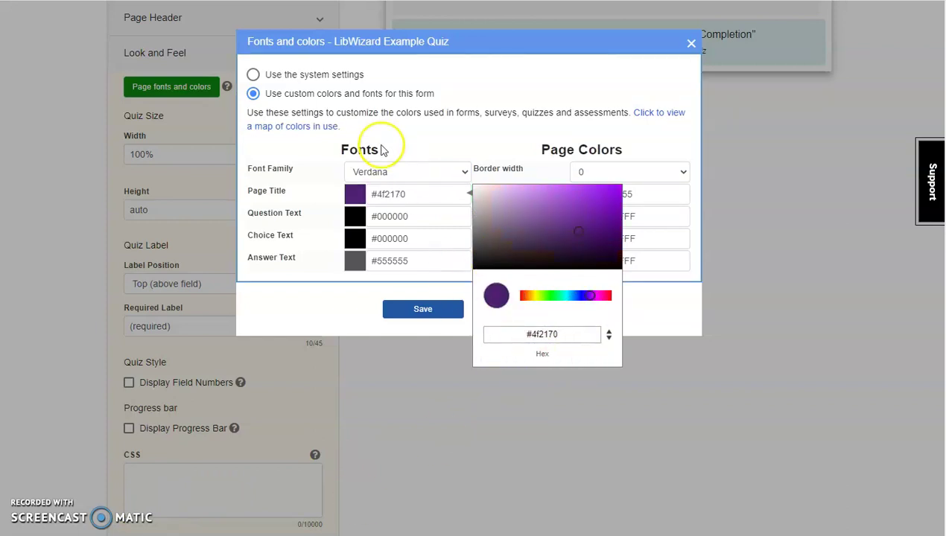
left_click(357, 201)
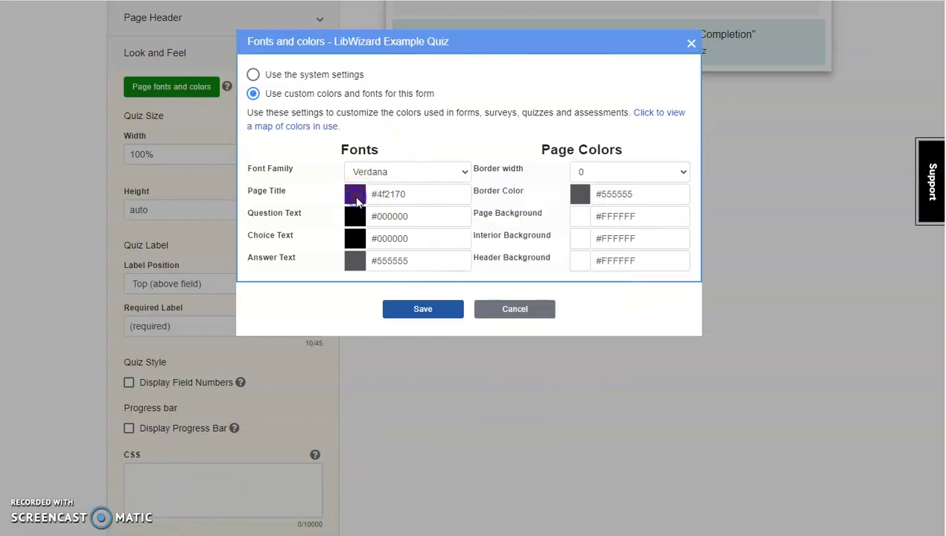
Set the Border Color to #4f2170 and save the fonts and colors
left_click(660, 197)
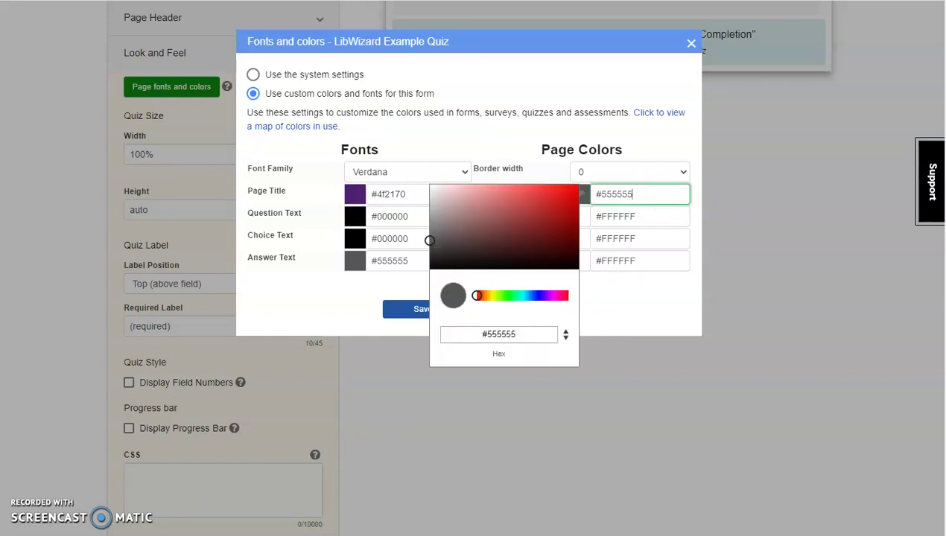
key("ctrl+a")
type("#4f2170")
left_click(662, 198)
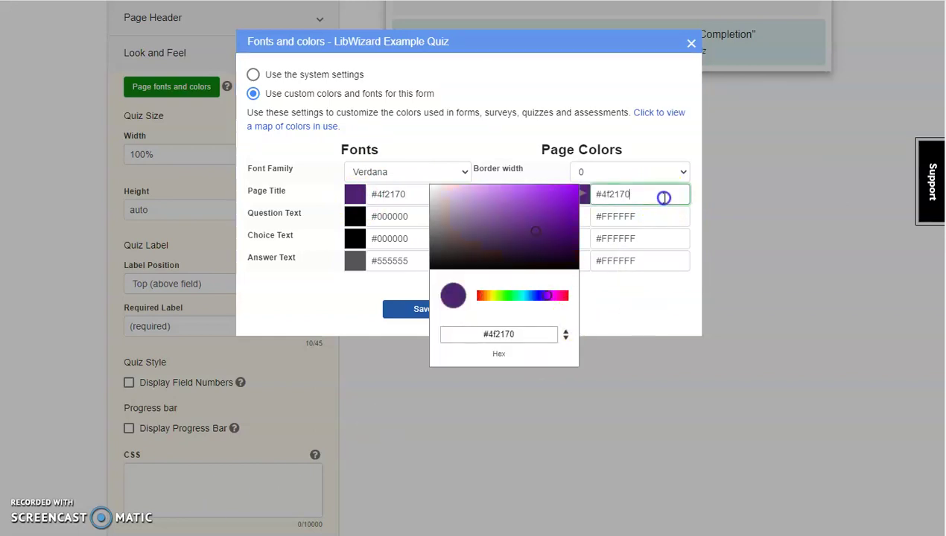
left_click(621, 345)
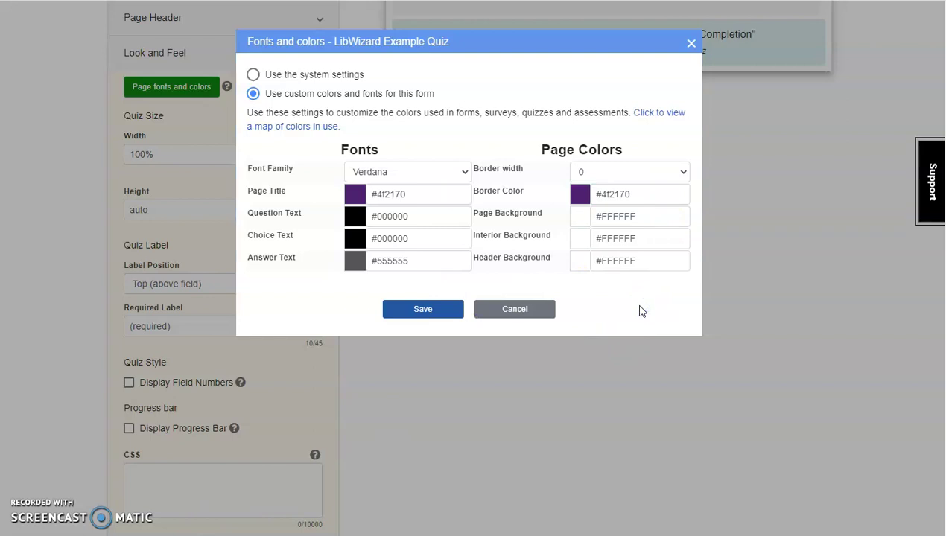
left_click(437, 312)
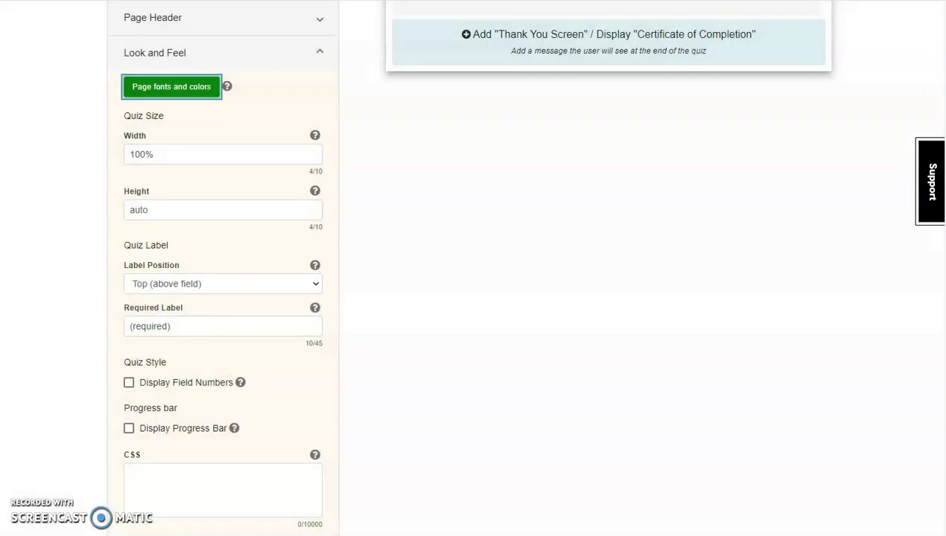
Set the quiz width to 85% with auto height and save
left_click(116, 172)
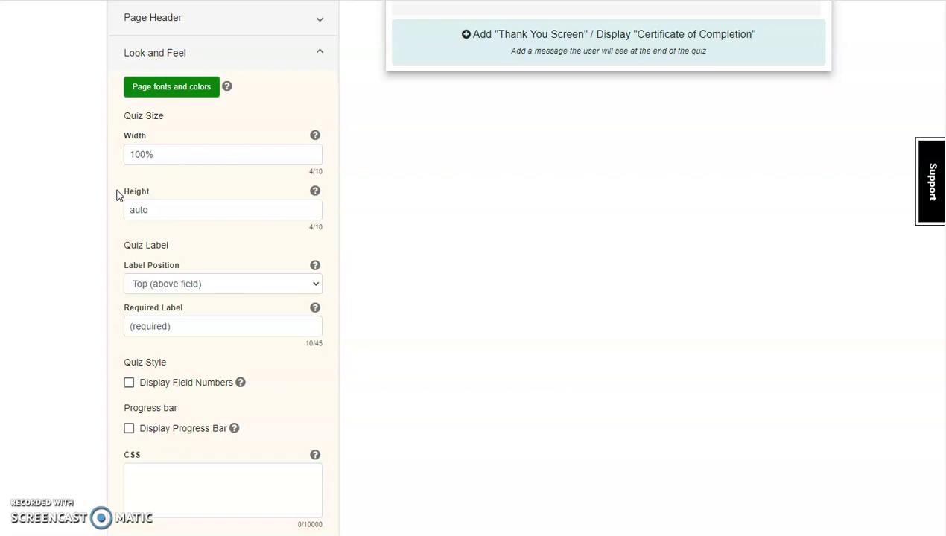
left_click(118, 238)
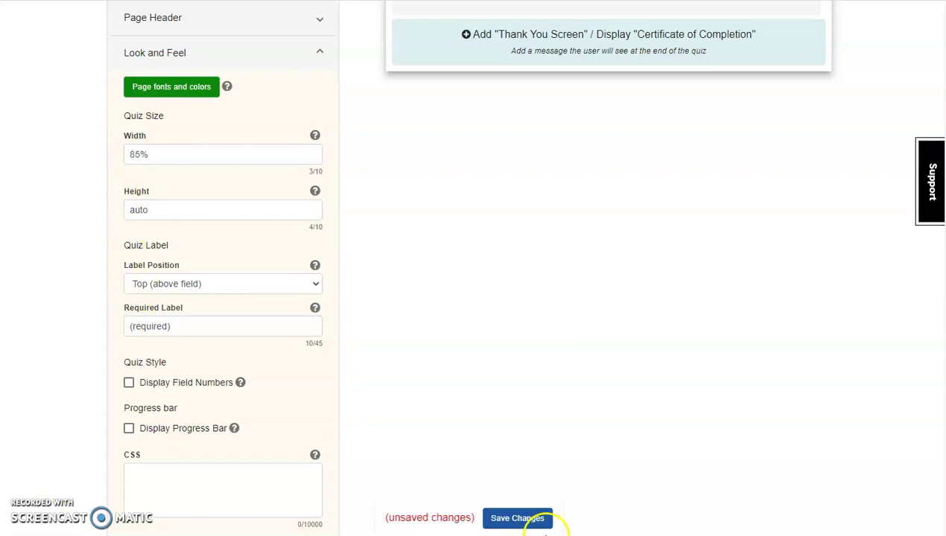
left_click(526, 519)
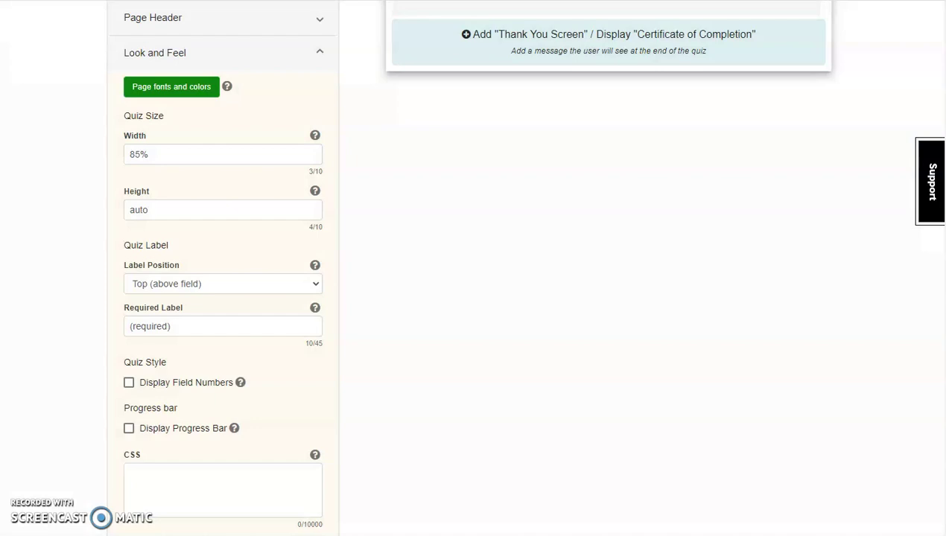
Review the Label Position options, keeping labels on top, and read the progress bar help
left_click(316, 283)
left_click(316, 286)
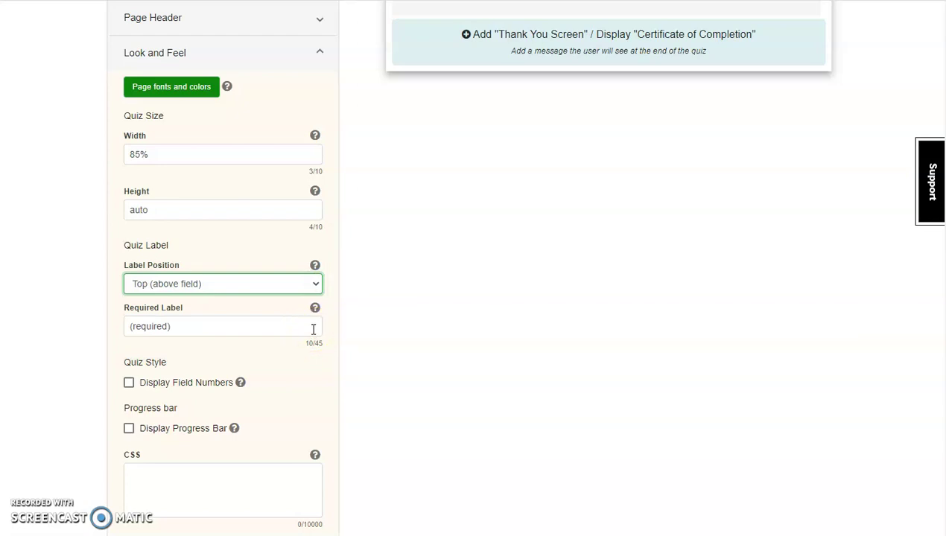
left_click(240, 444)
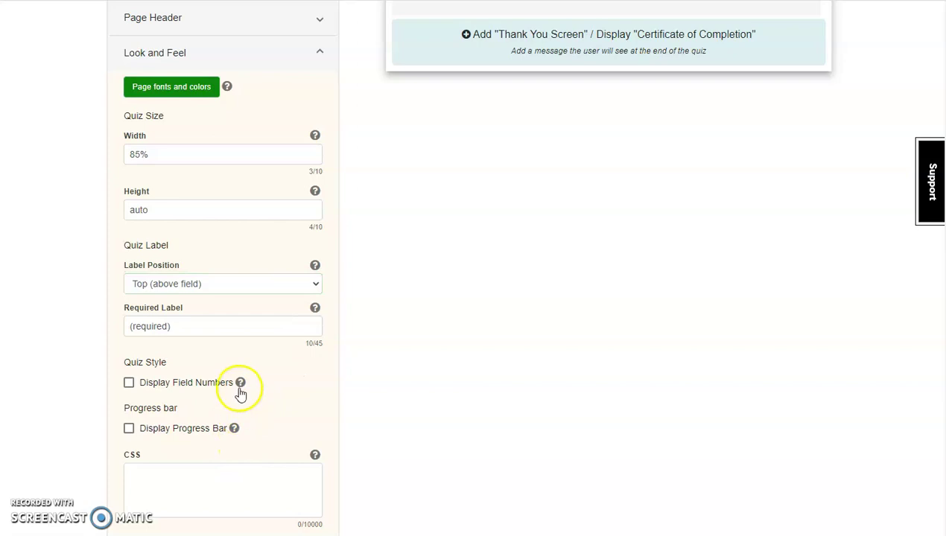
mouse_move(239, 384)
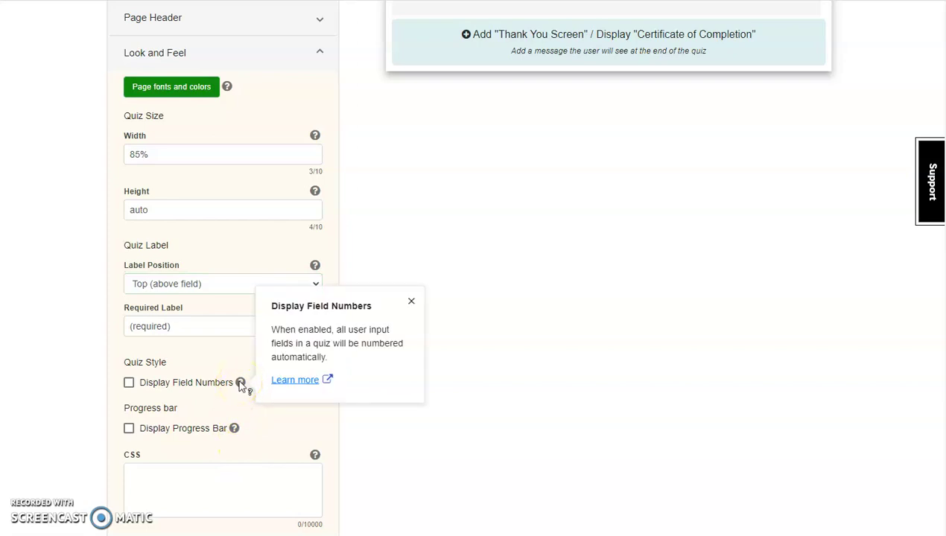
mouse_move(235, 431)
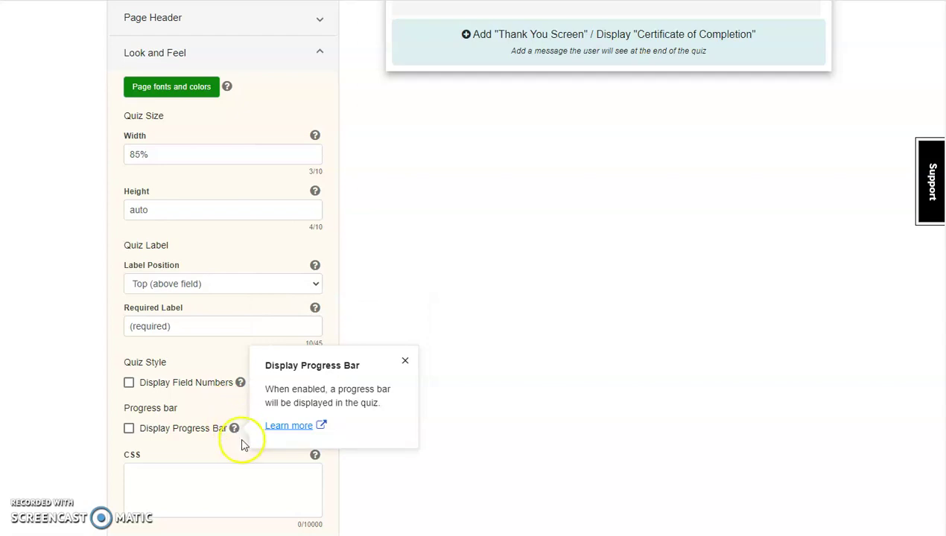
left_click(260, 502)
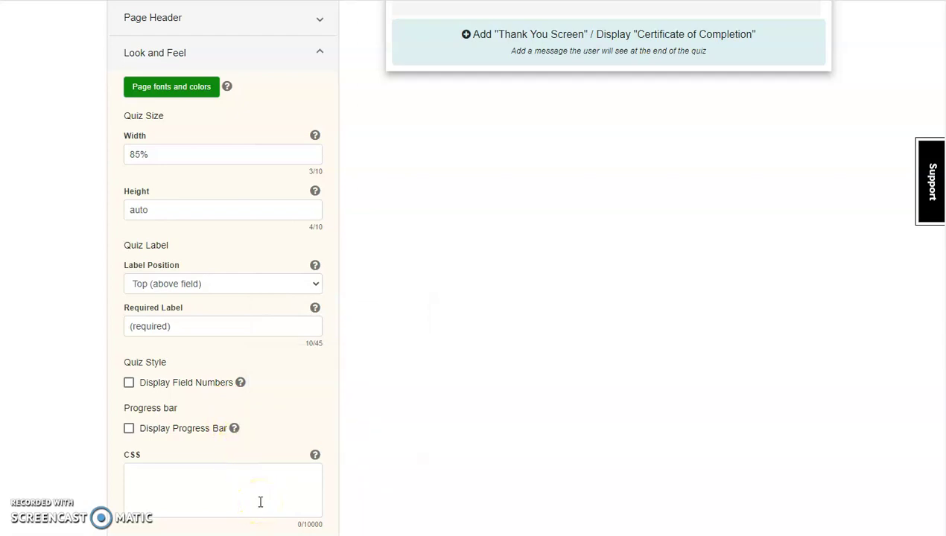
scroll(238, 492, "down", 2)
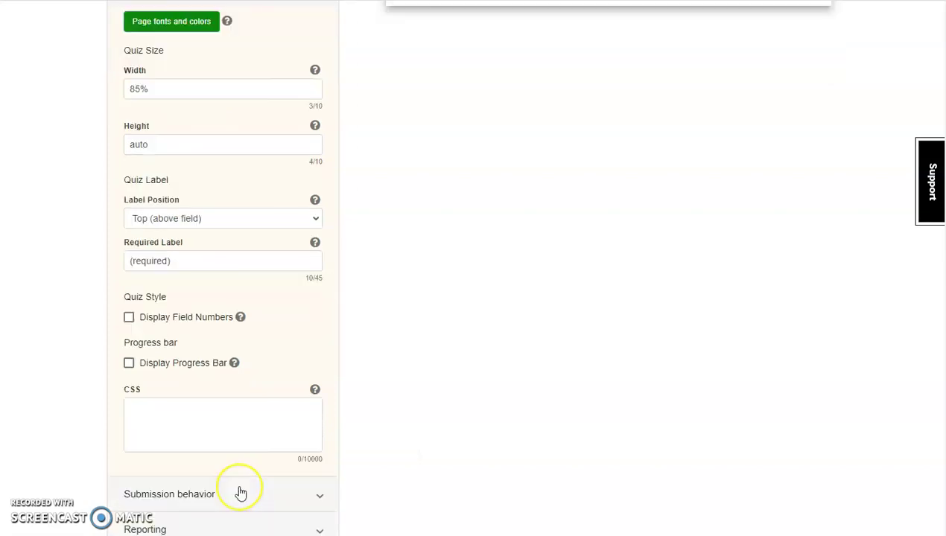
Expand Submission behavior, read the review page help, and tick Display a Review Page
left_click(236, 493)
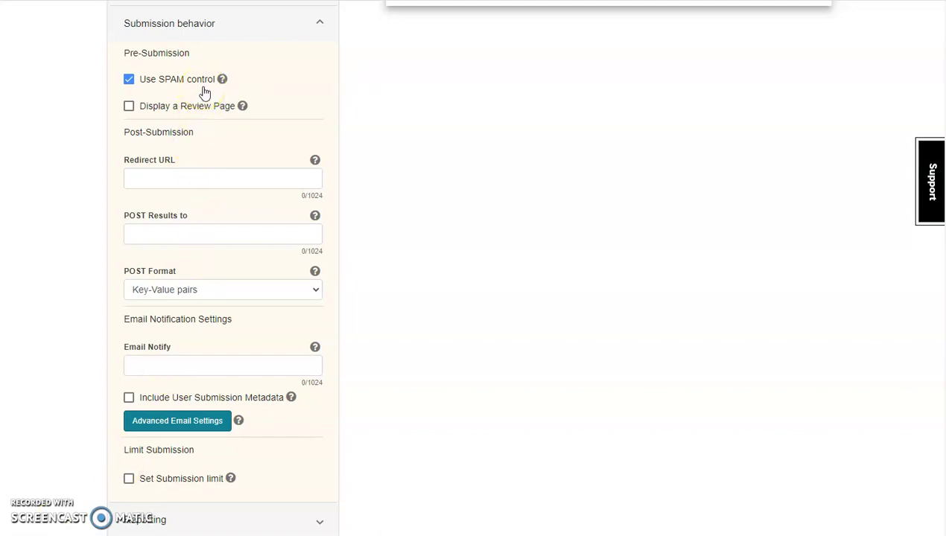
mouse_move(220, 80)
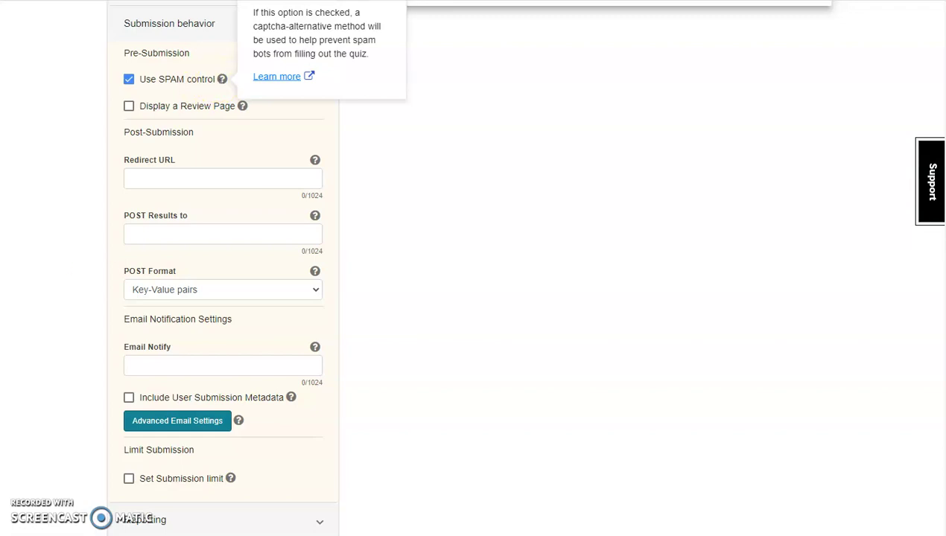
left_click(243, 107)
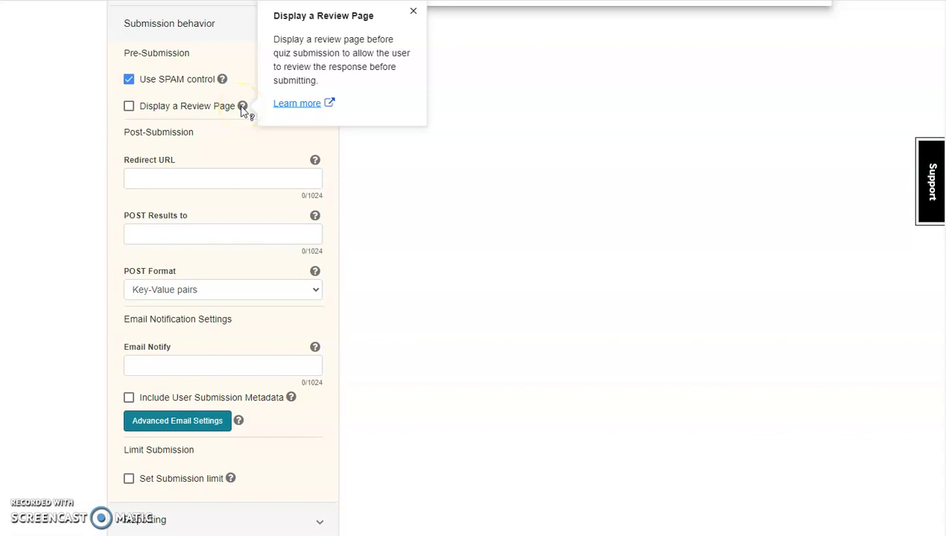
left_click(129, 107)
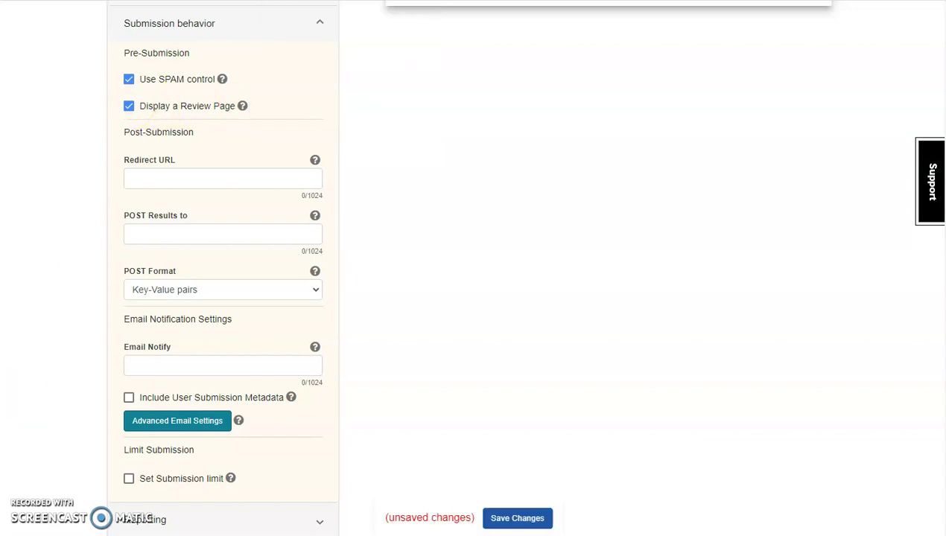
Review the help notes for the Redirect URL, POST URL and POST format options
scroll(210, 285, "down", 1)
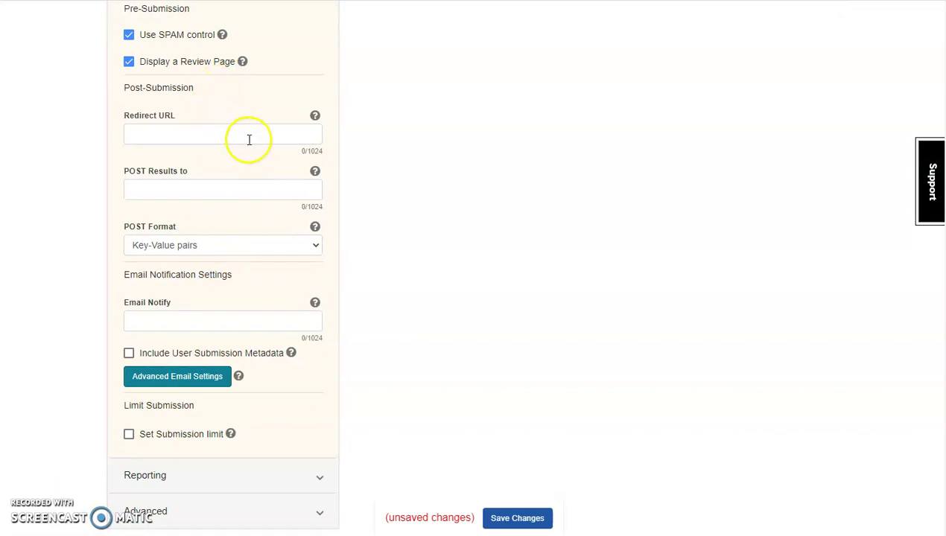
mouse_move(315, 119)
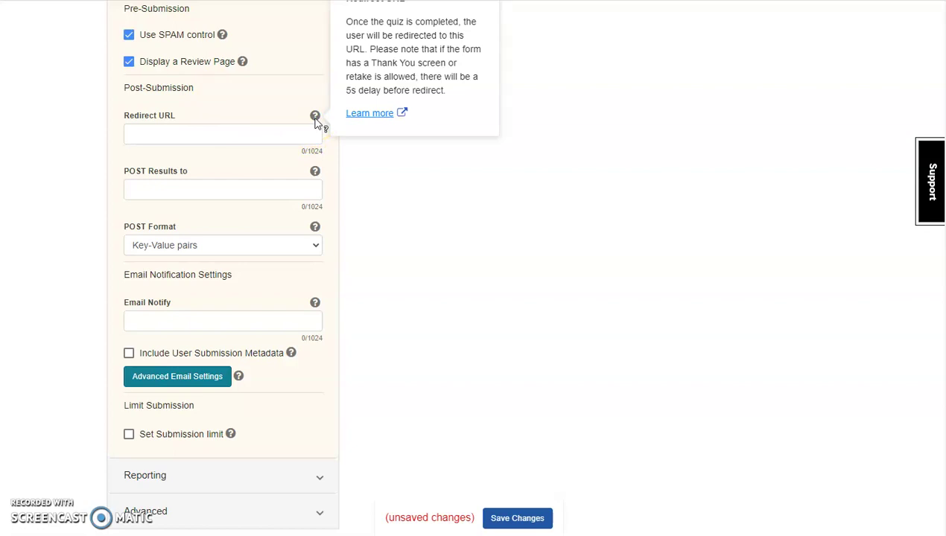
left_click(316, 172)
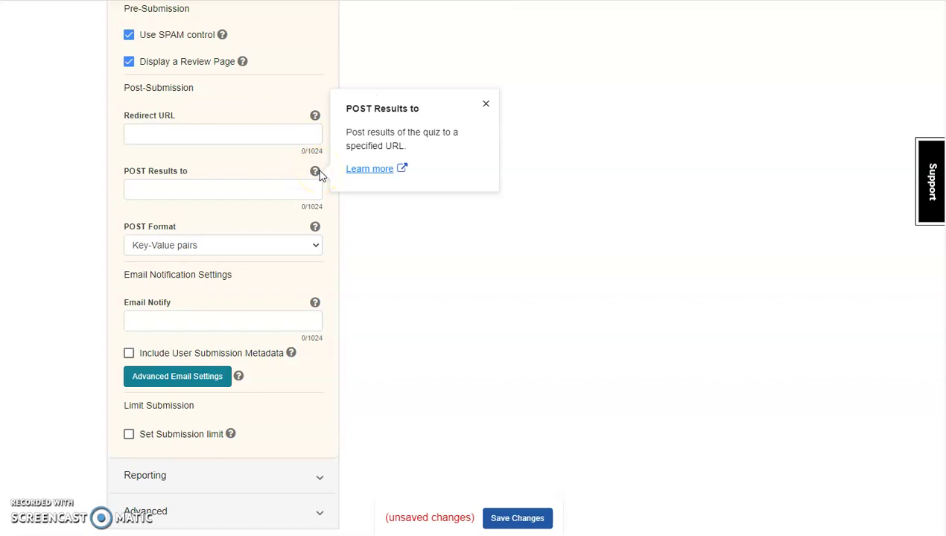
left_click(315, 228)
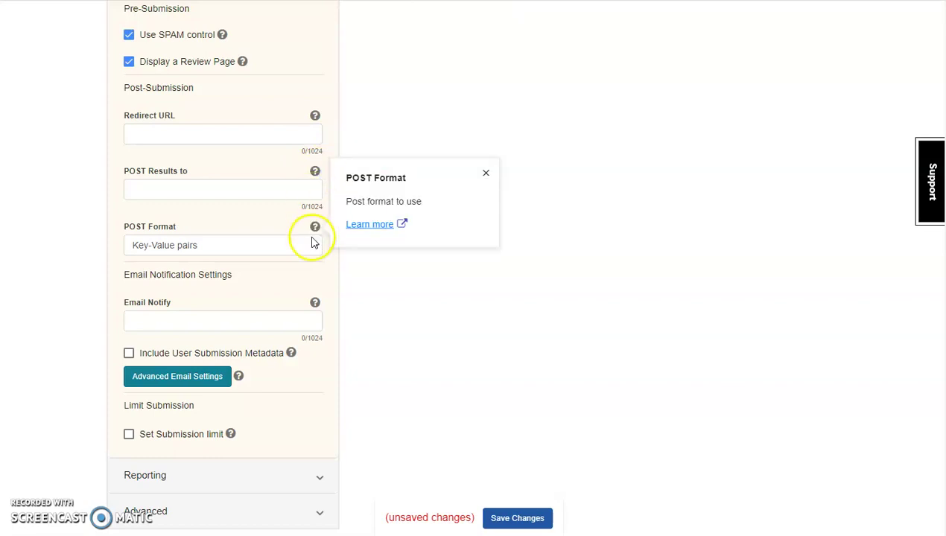
left_click(313, 234)
left_click(315, 231)
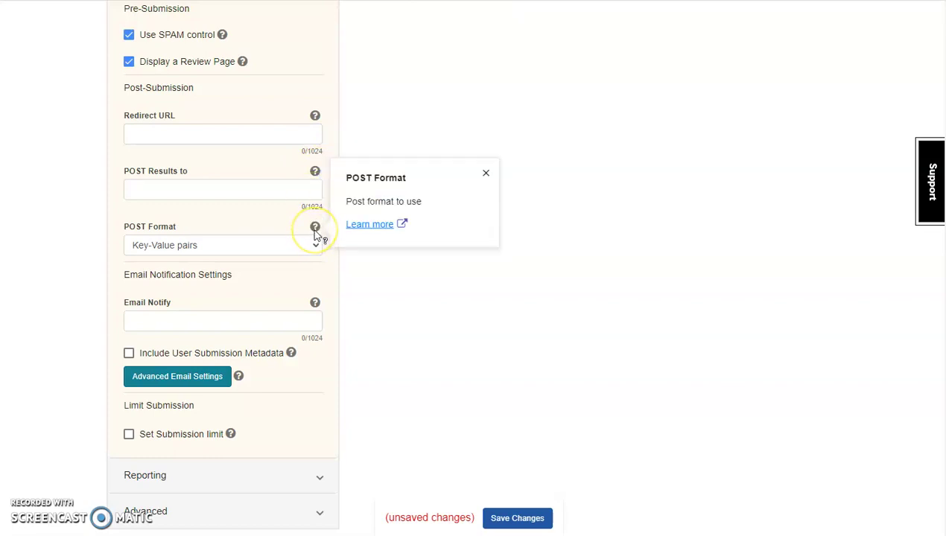
left_click(309, 314)
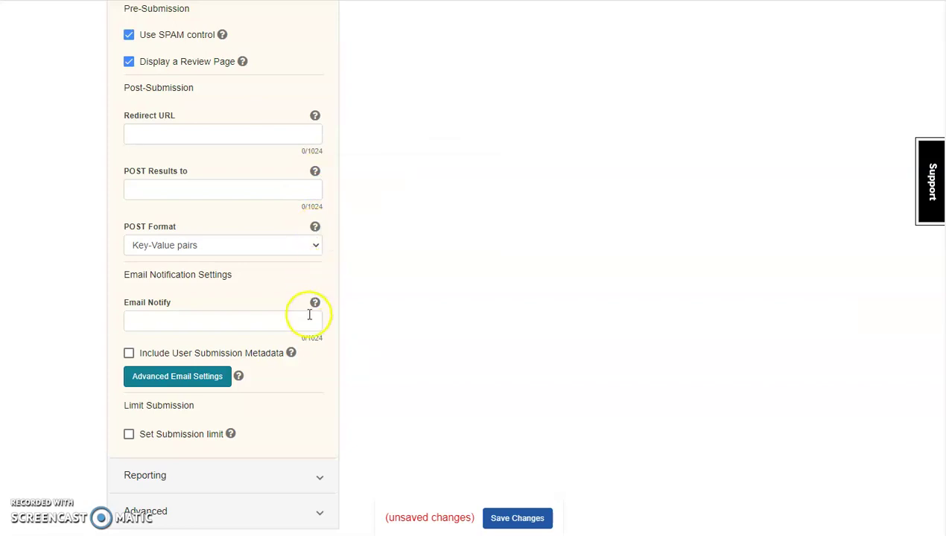
Paste the library's notification e-mail address into Email Notify and review the advanced email and metadata help
left_click(314, 304)
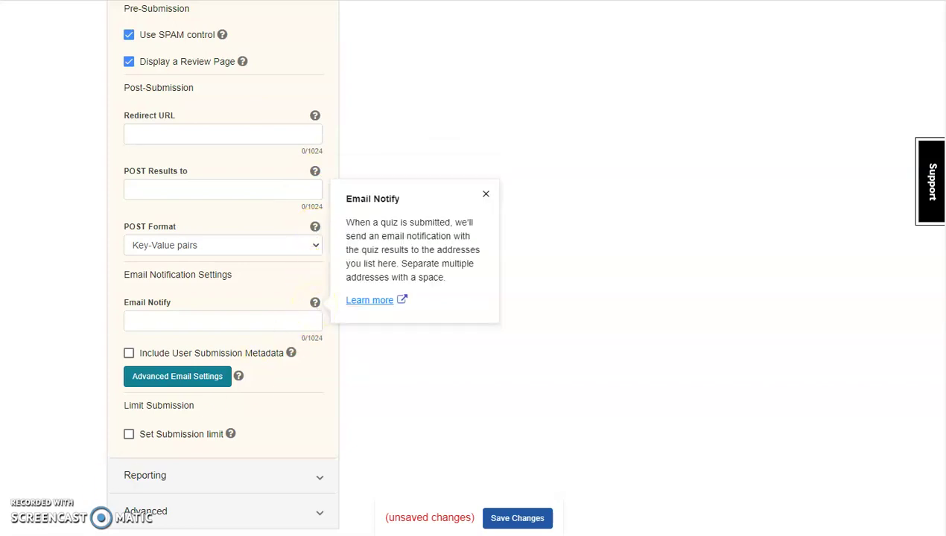
key("ctrl+v")
left_click(238, 376)
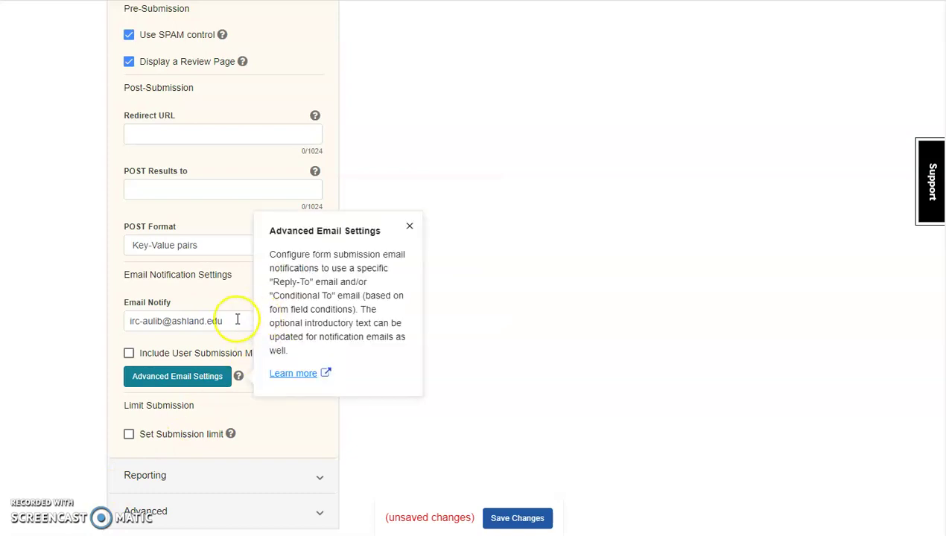
left_click(215, 318)
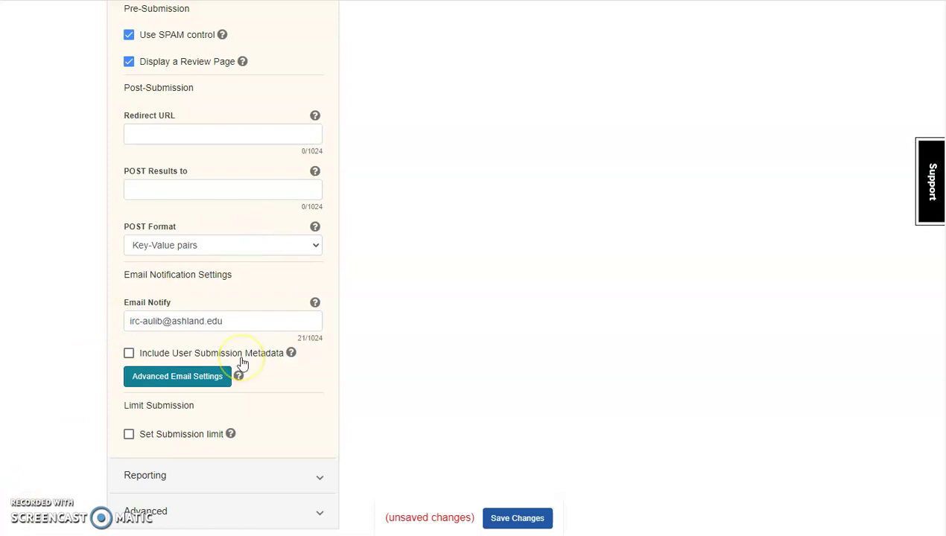
left_click(291, 353)
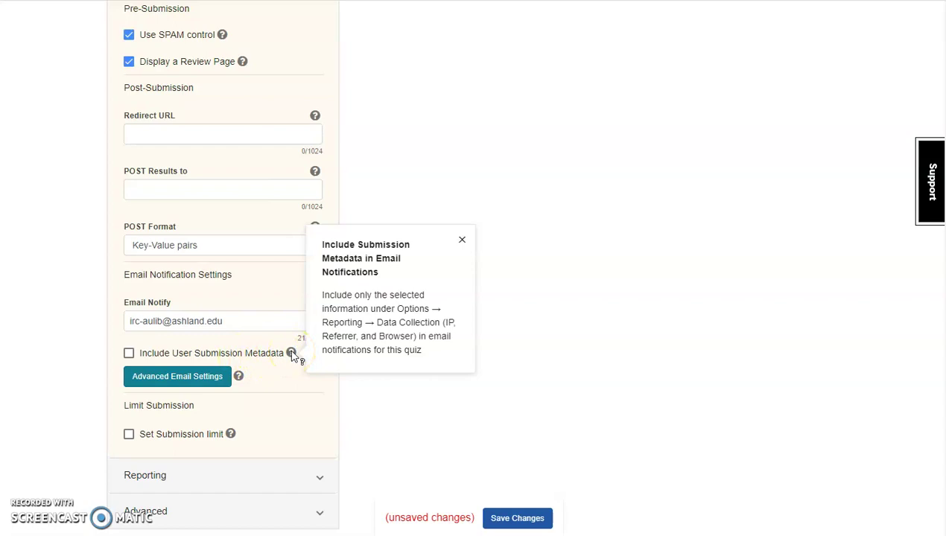
left_click(238, 376)
left_click(229, 381)
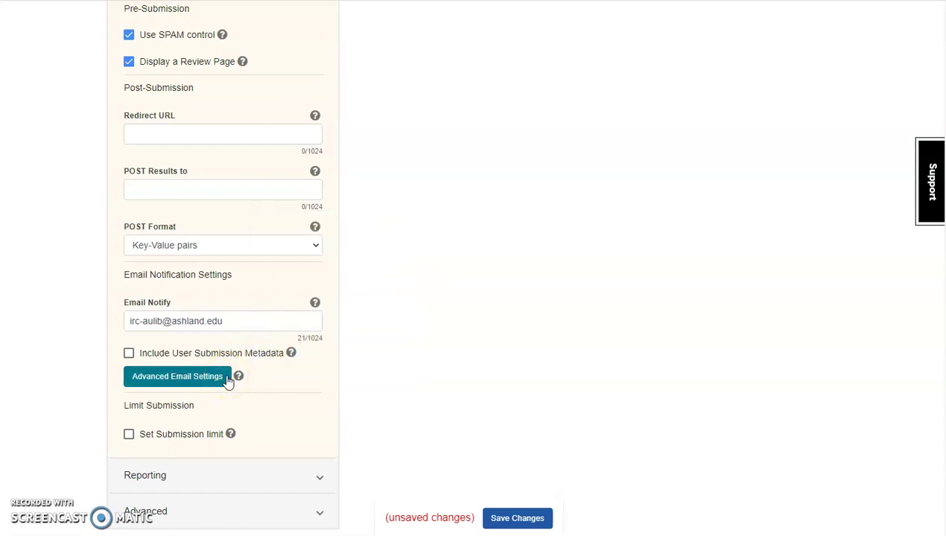
Look over the Conditional To and Custom Email tabs in advanced email settings, then cancel without changes
left_click(229, 380)
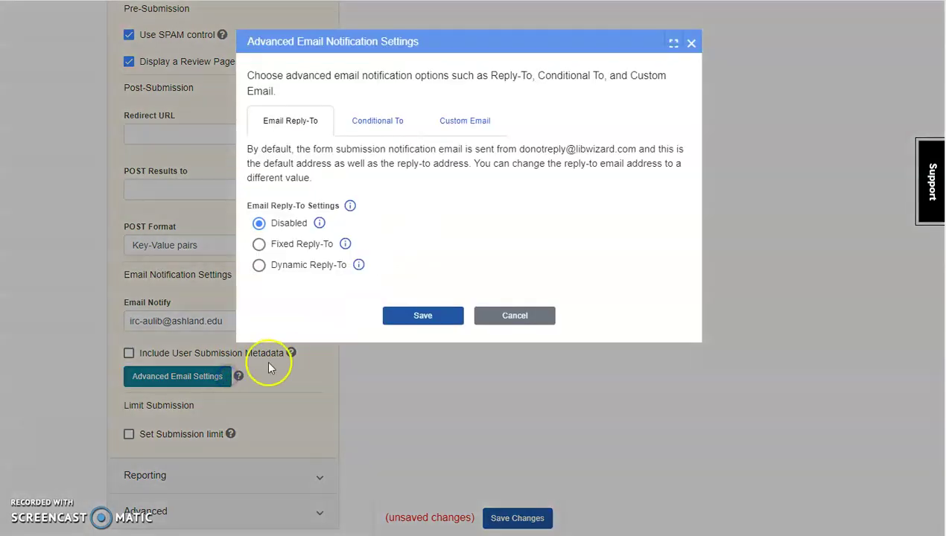
left_click(392, 121)
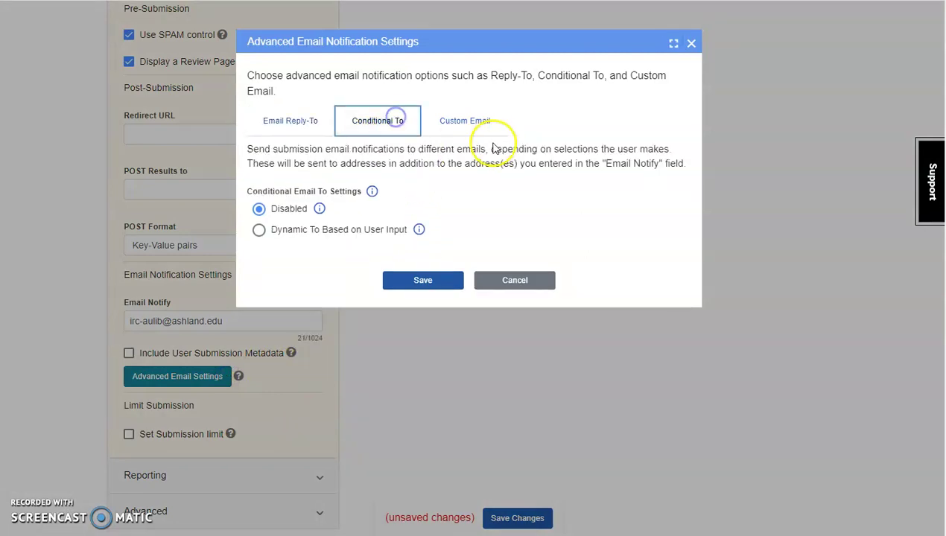
left_click(483, 123)
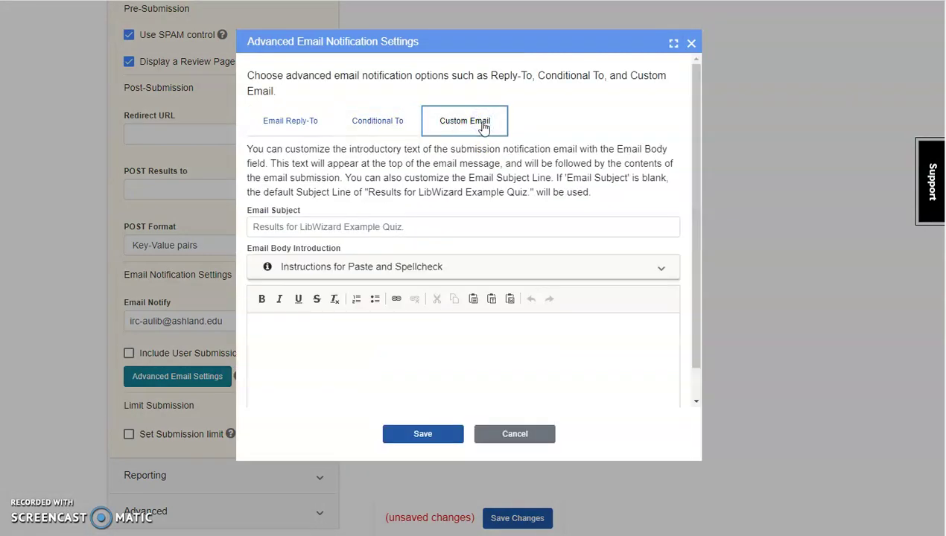
left_click(533, 439)
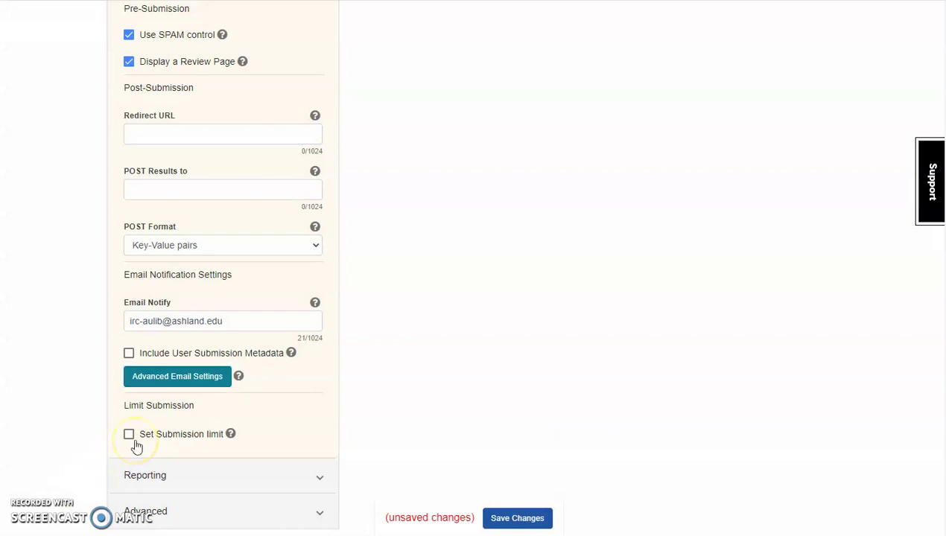
left_click(230, 435)
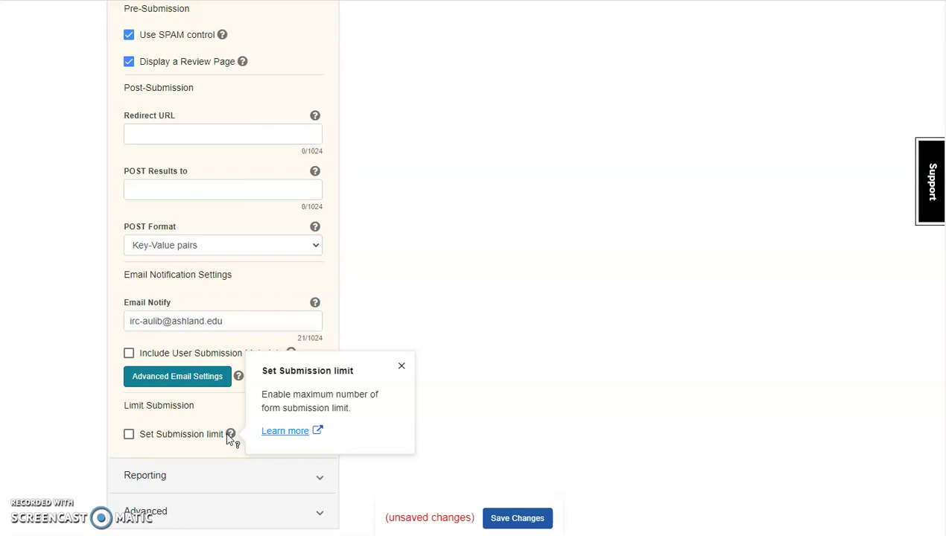
left_click(191, 436)
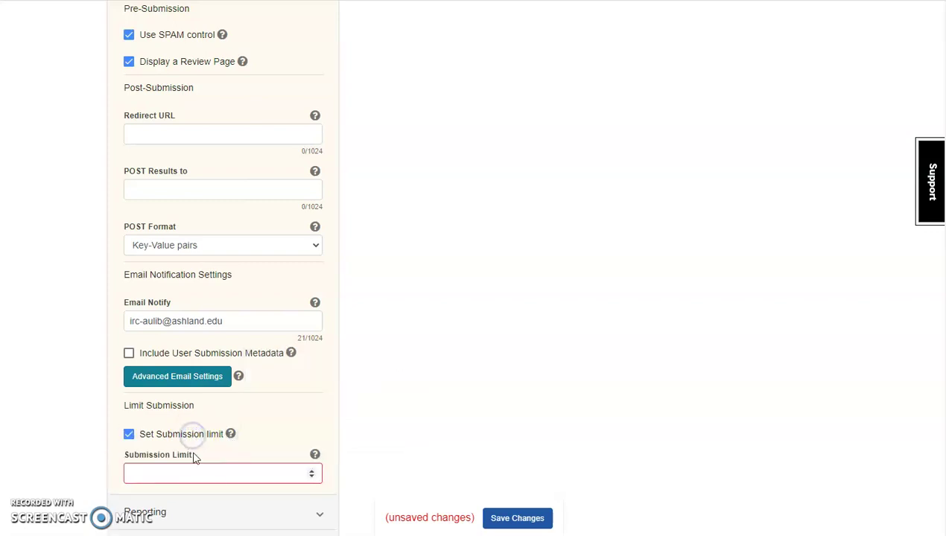
left_click(198, 466)
mouse_move(228, 439)
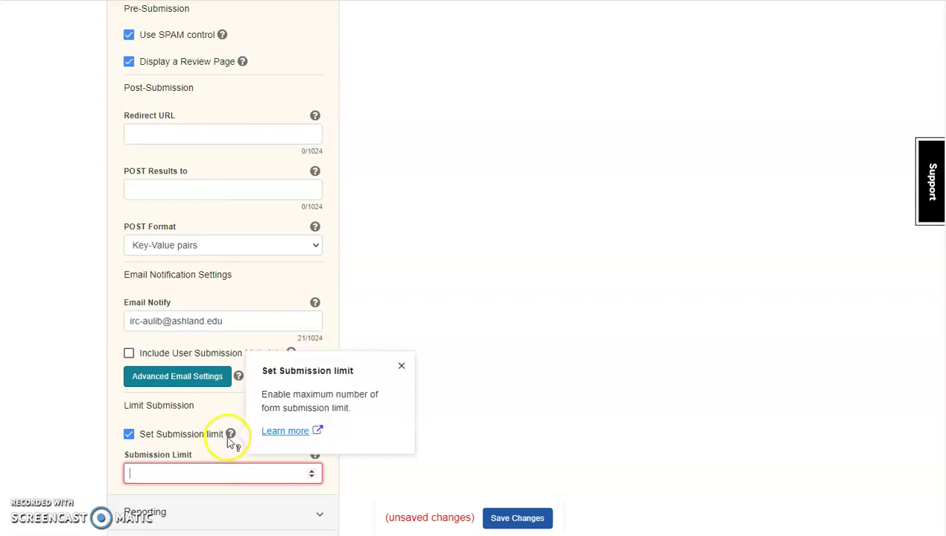
left_click(230, 434)
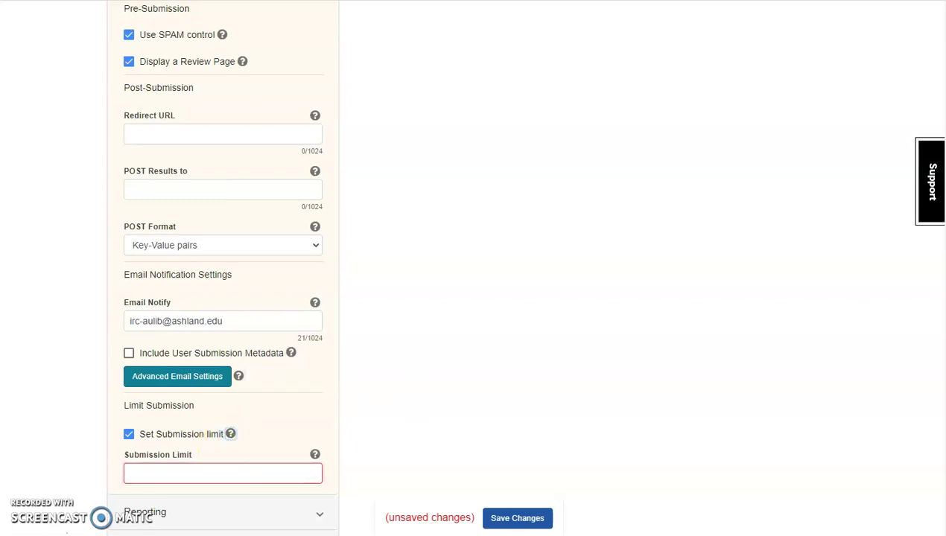
left_click(230, 434)
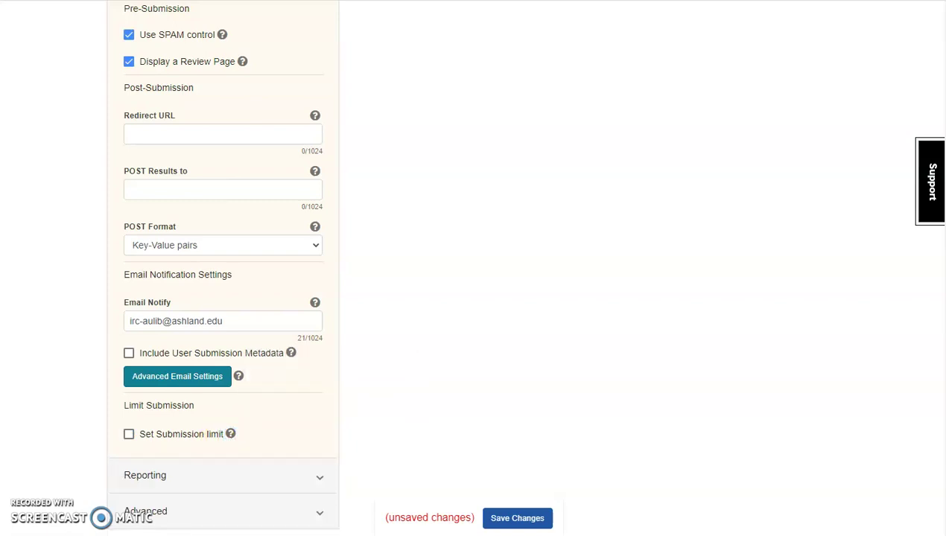
Expand Reporting, check the data-collection help, and turn off Collect browser while keeping IP and referrer
left_click(201, 481)
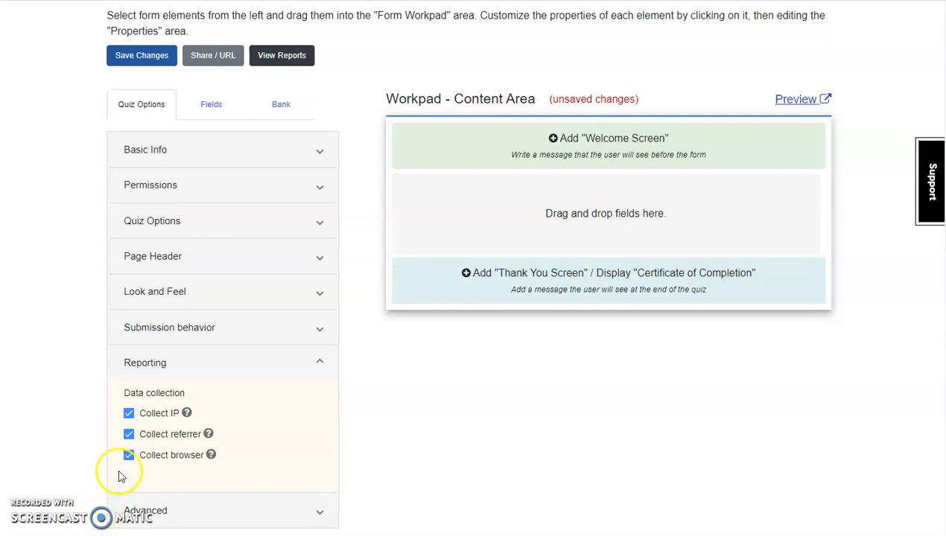
left_click(187, 414)
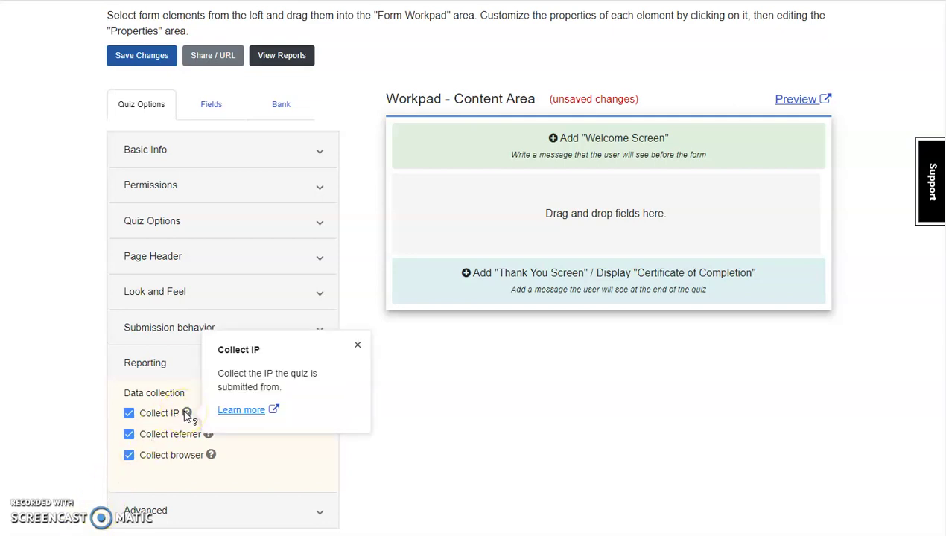
left_click(210, 454)
left_click(207, 434)
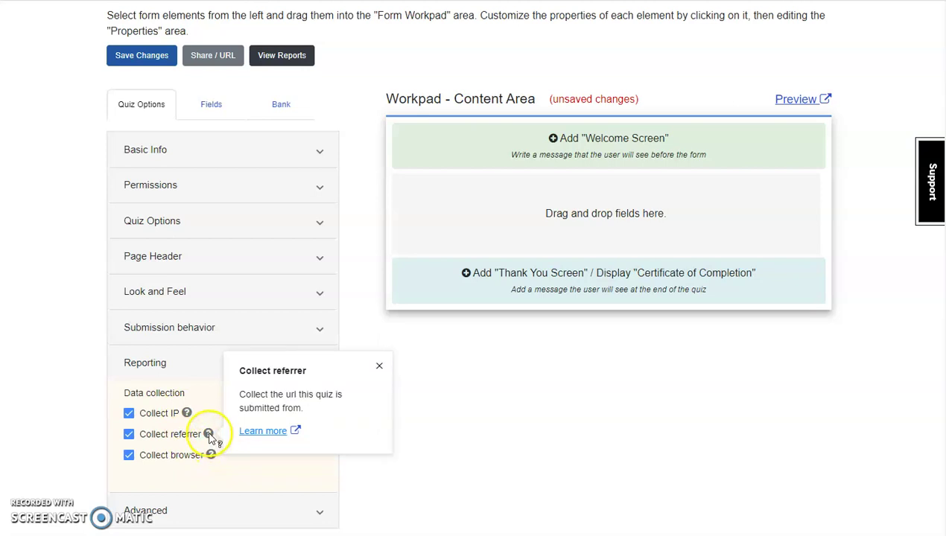
left_click(210, 455)
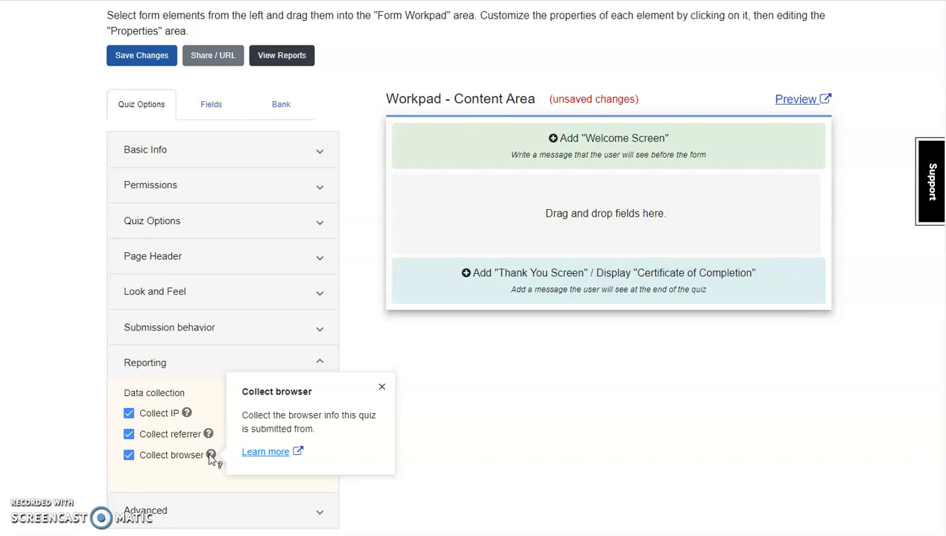
left_click(130, 455)
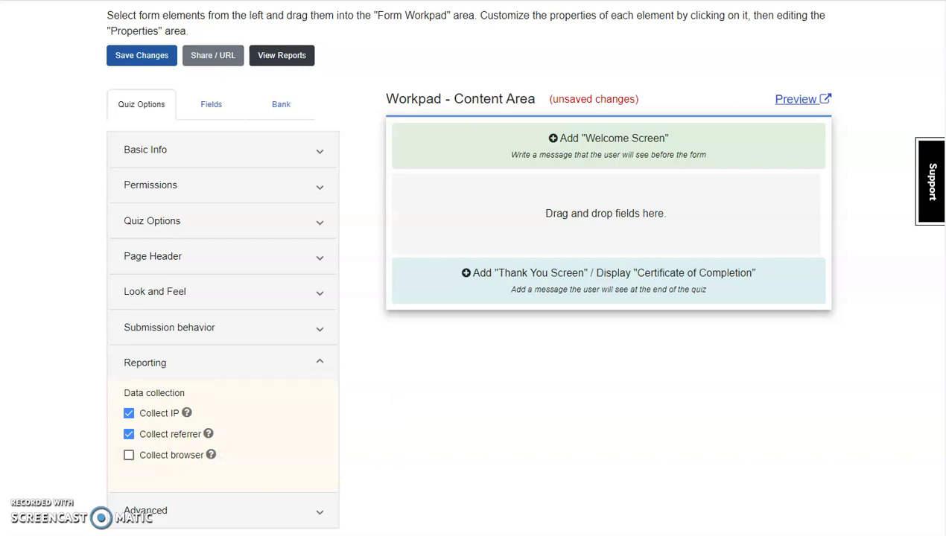
Expand the Advanced quiz settings and read the Privacy Scrub help
left_click(152, 509)
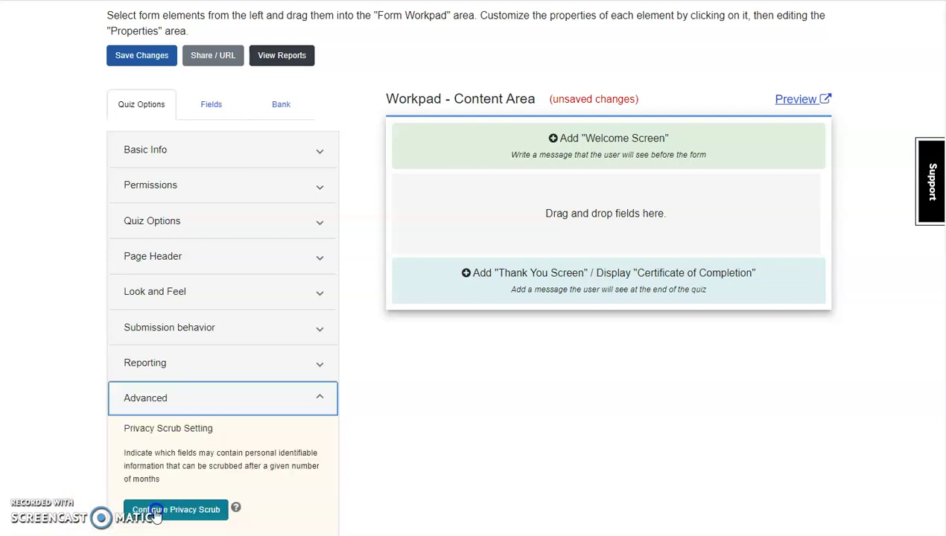
scroll(180, 395, "down", 2)
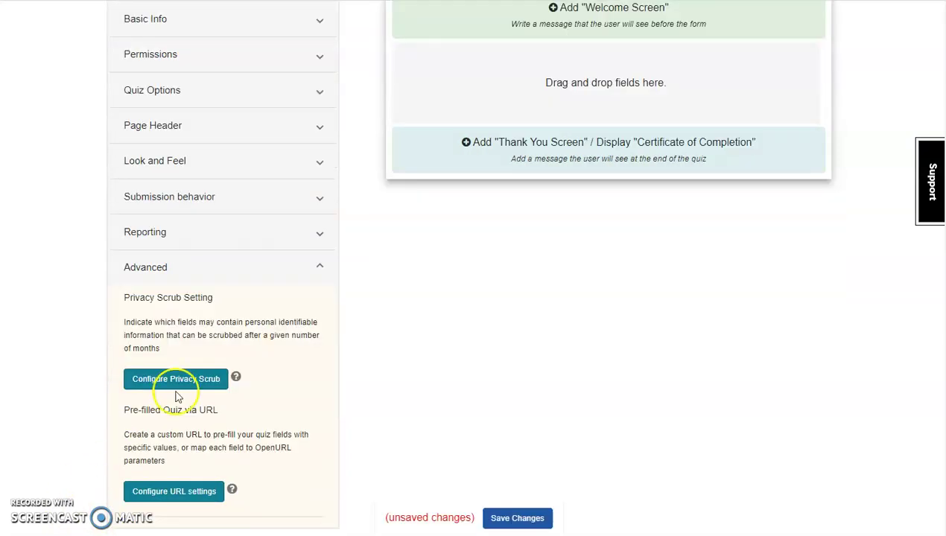
left_click(235, 382)
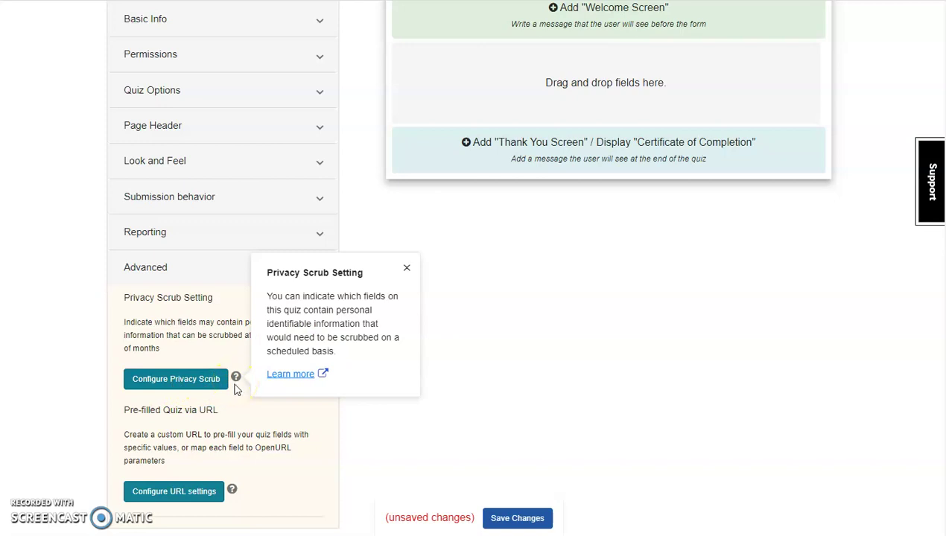
left_click(227, 423)
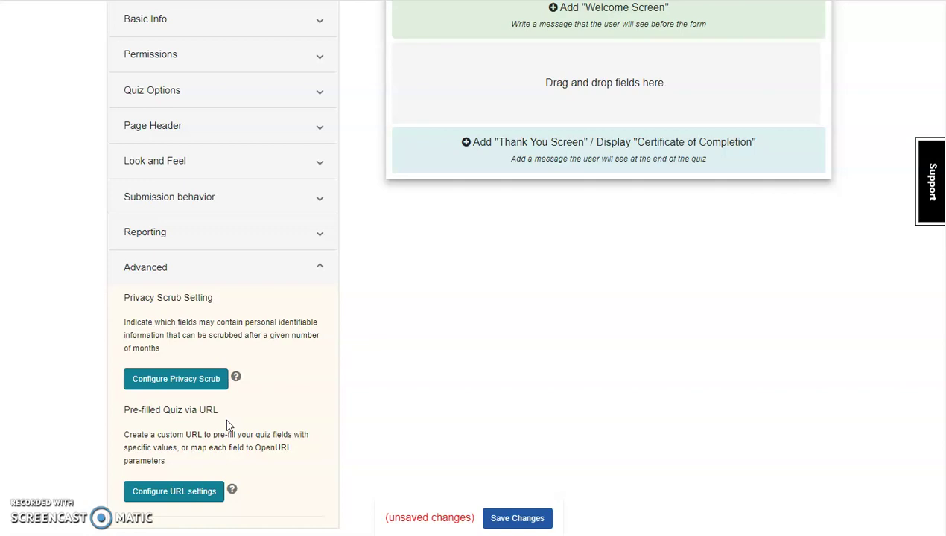
Review the Pre-filled Quiz via URL option and its help, then collapse the Advanced section
left_click(207, 488)
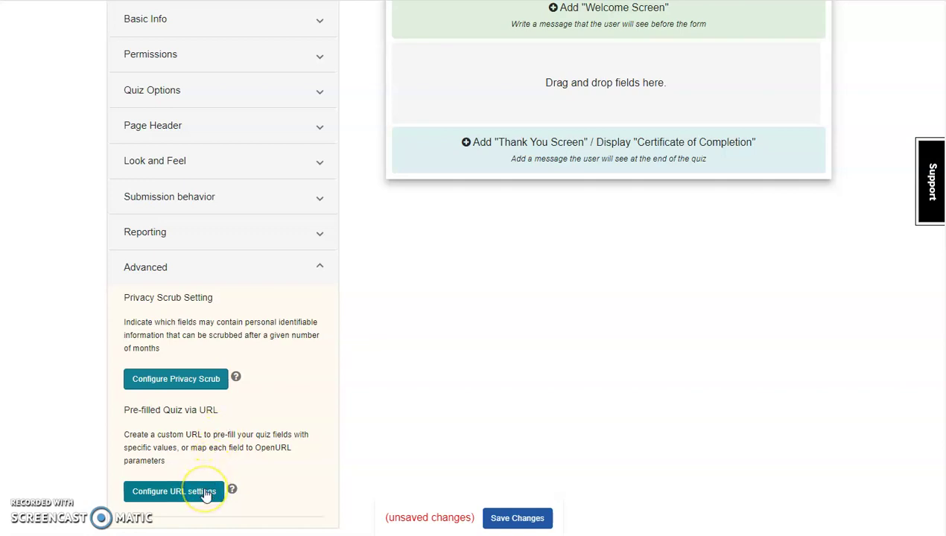
left_click(231, 490)
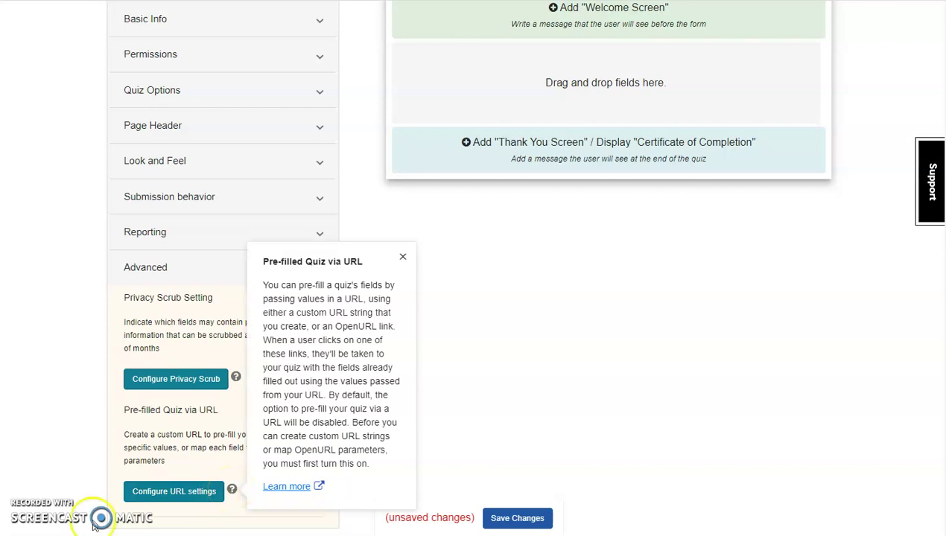
left_click(53, 467)
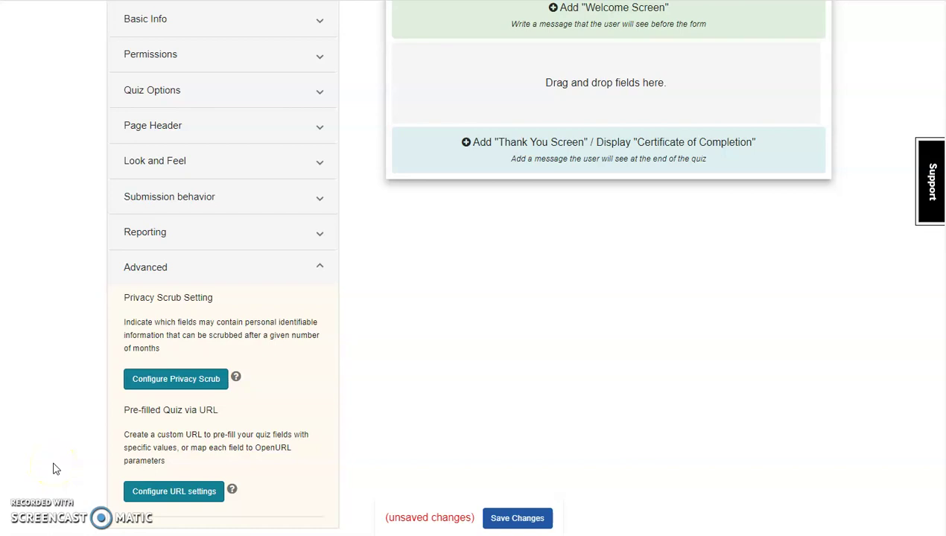
left_click(64, 445)
left_click(156, 271)
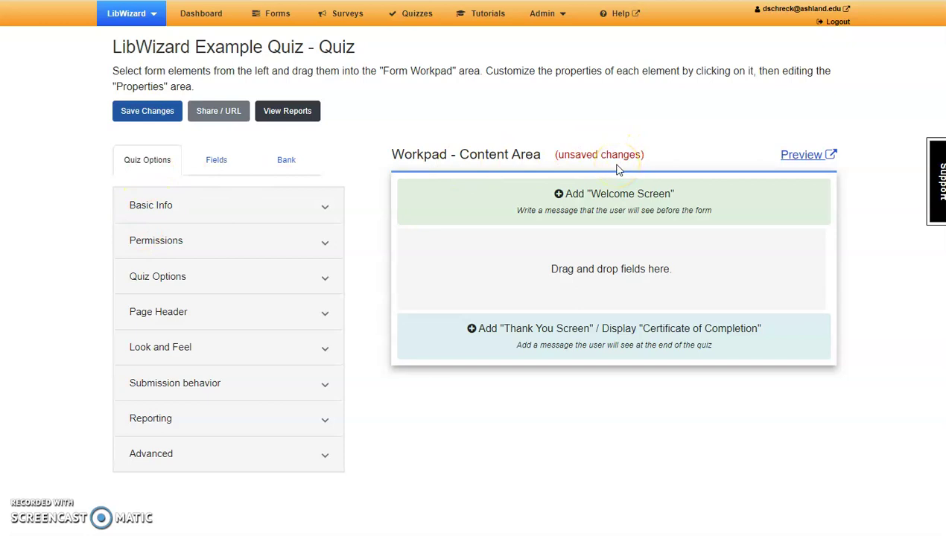
Save the LibWizard Example Quiz option changes with Save Changes
left_click(149, 121)
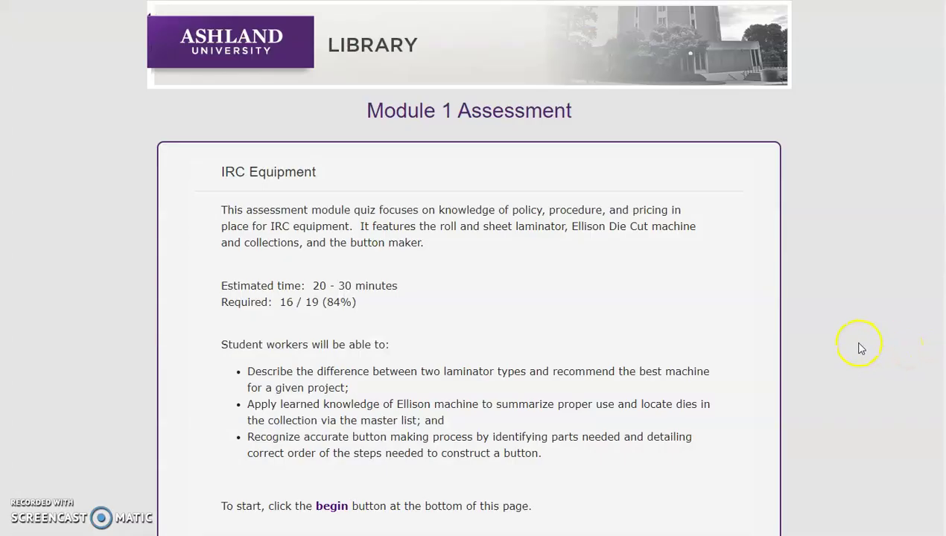
Begin the Module 1 Assessment on IRC equipment and scroll through its page-1 laminator questions
scroll(853, 349, "down", 1)
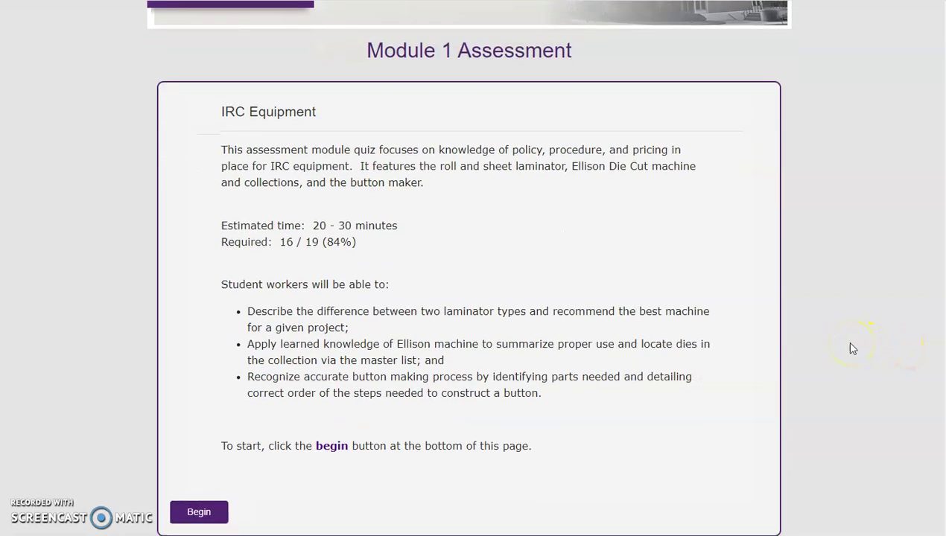
scroll(850, 349, "up", 1)
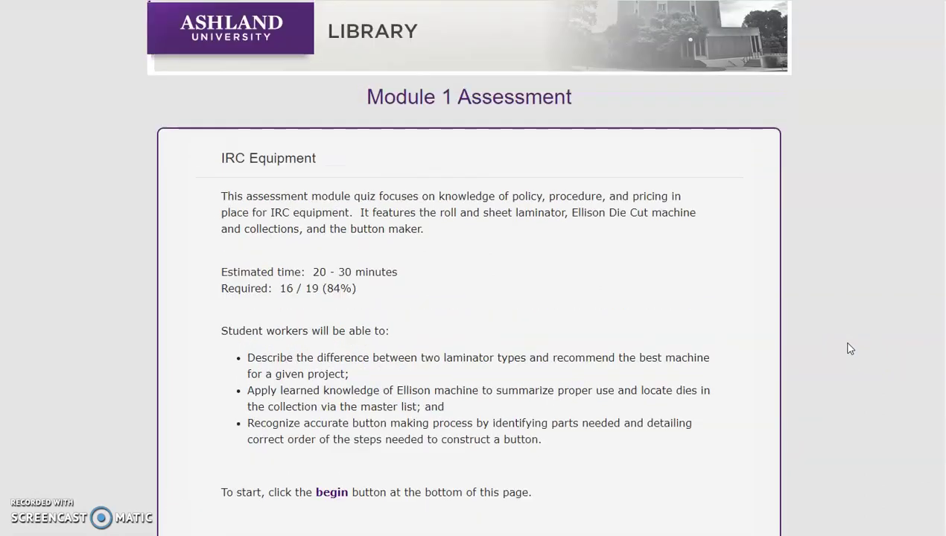
scroll(839, 341, "down", 1)
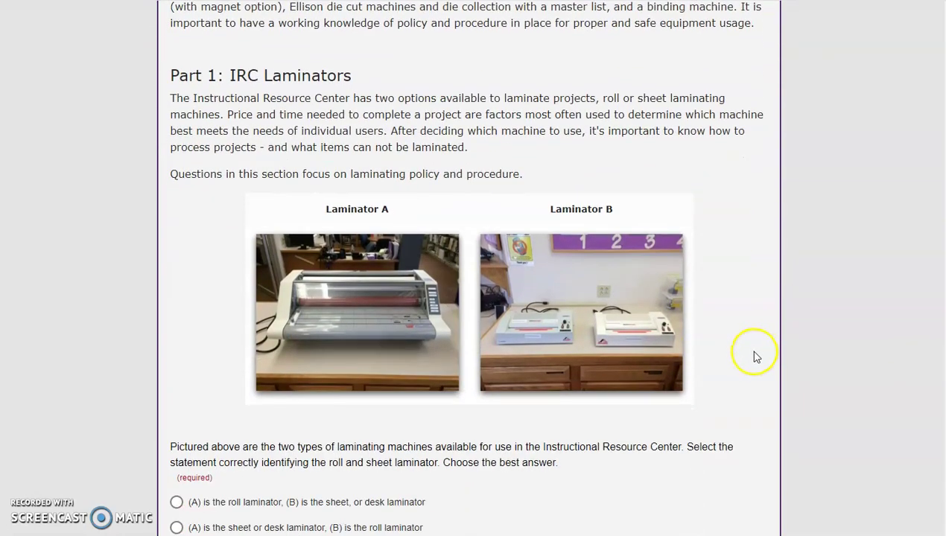
scroll(755, 355, "down", 1)
scroll(754, 355, "down", 2)
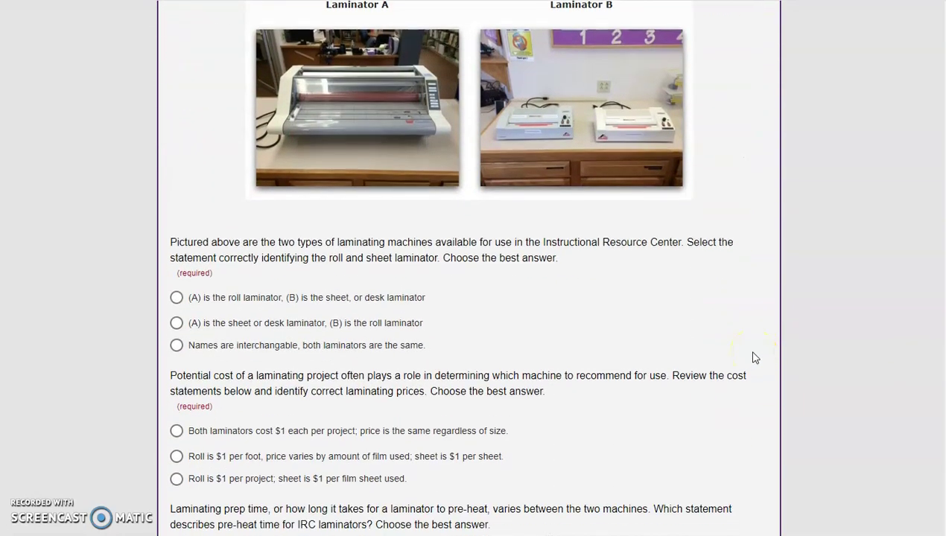
scroll(755, 359, "down", 6)
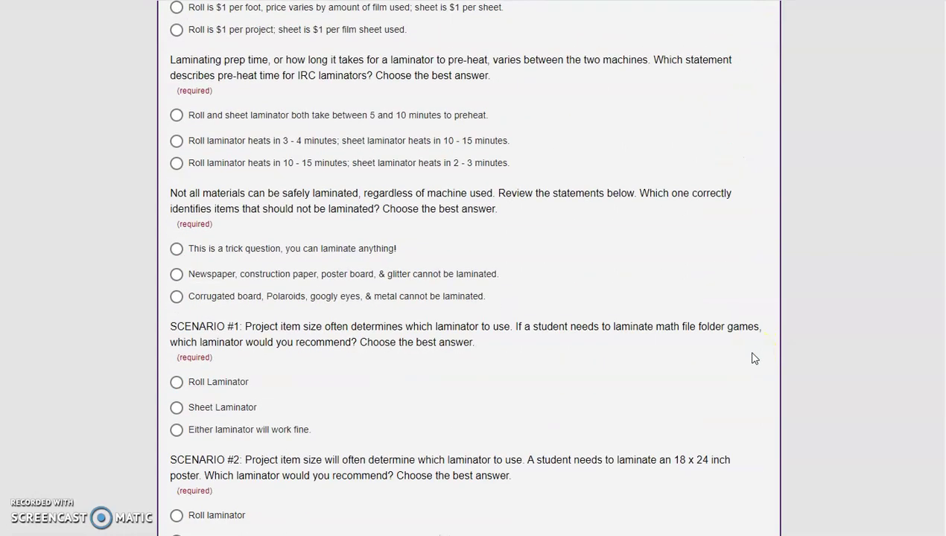
scroll(754, 358, "down", 4)
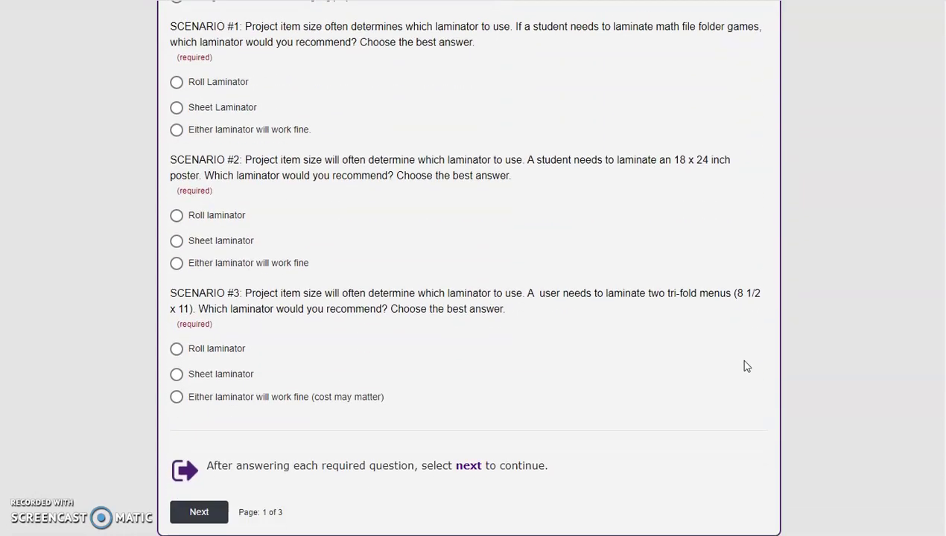
left_click(264, 521)
scroll(53, 472, "up", 15)
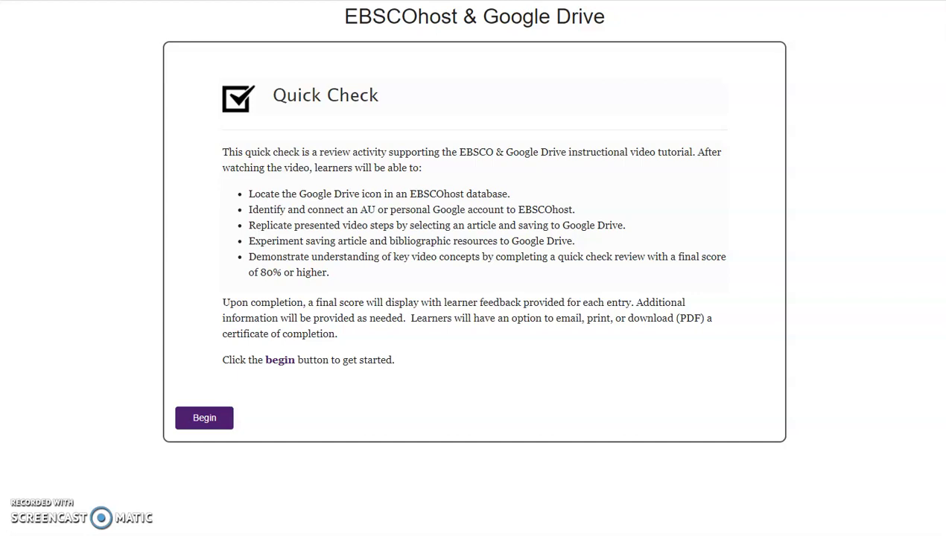
Begin the EBSCOhost & Google Drive quick check and answer questions 1–3 True, False, False
left_click(223, 421)
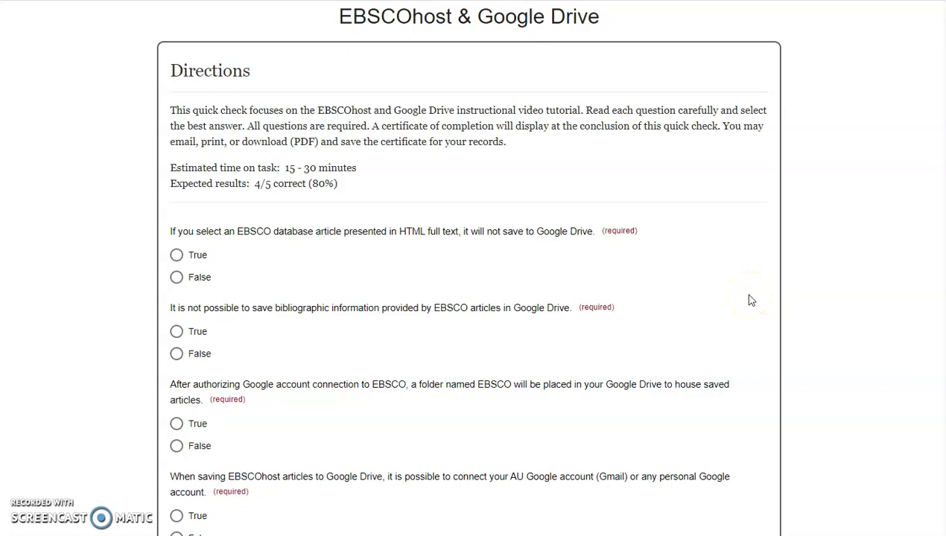
scroll(751, 299, "down", 1)
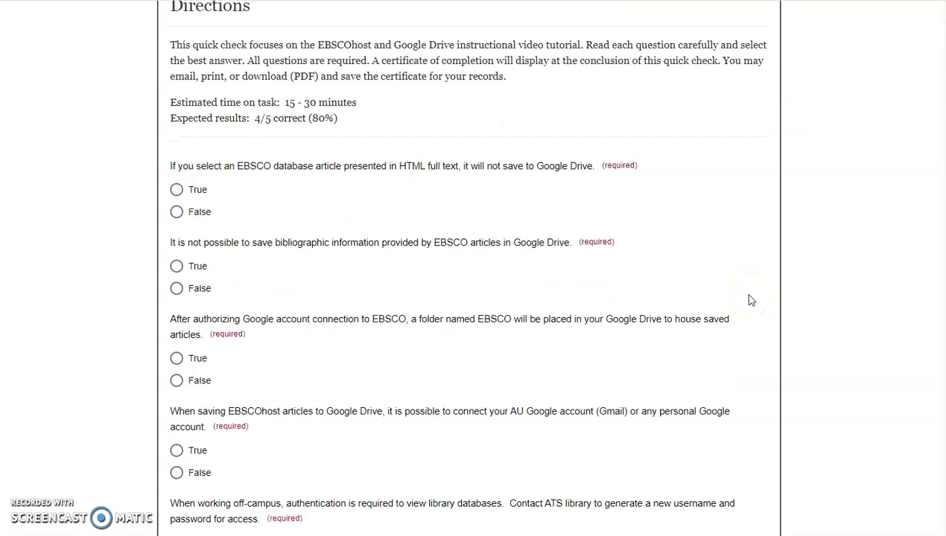
left_click(177, 189)
left_click(177, 288)
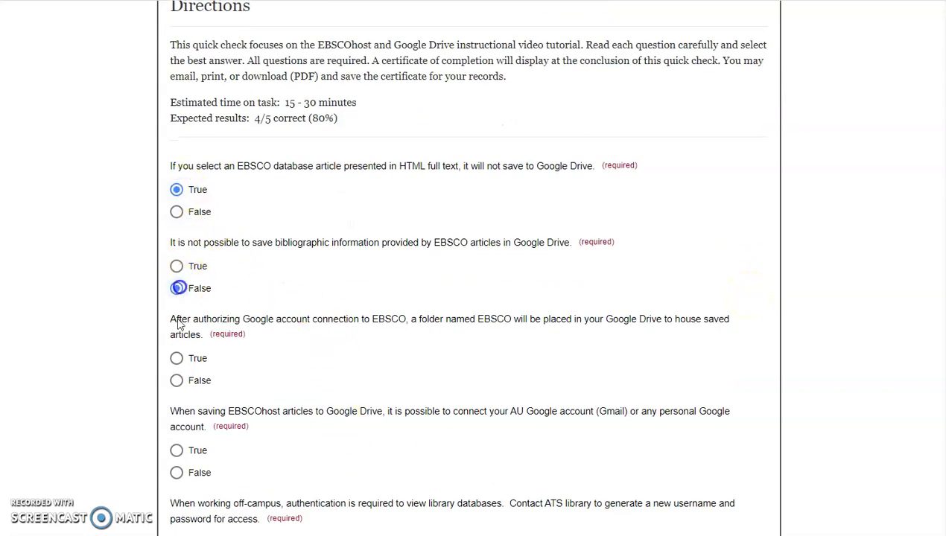
left_click(177, 381)
Answer questions 4 and 5 False and submit the quiz to see feedback
scroll(179, 384, "down", 2)
left_click(178, 347)
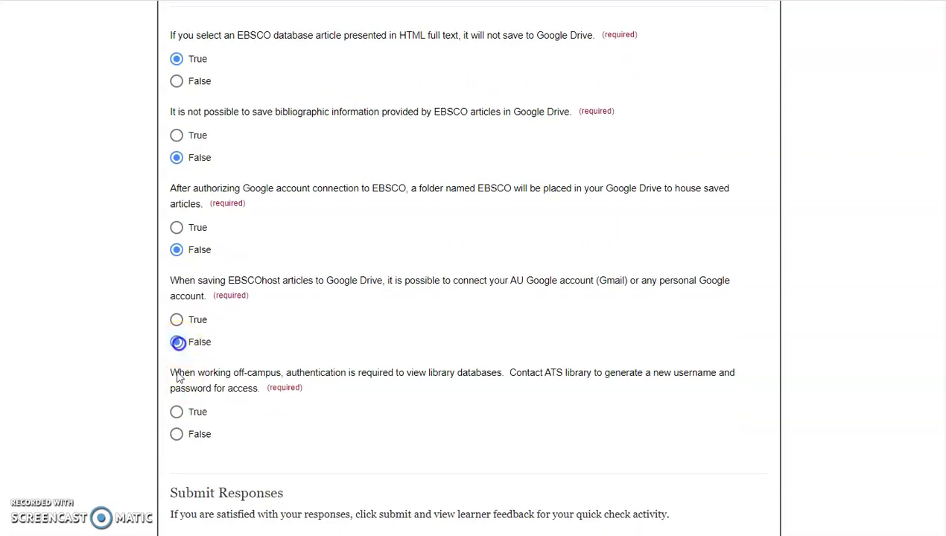
left_click(172, 434)
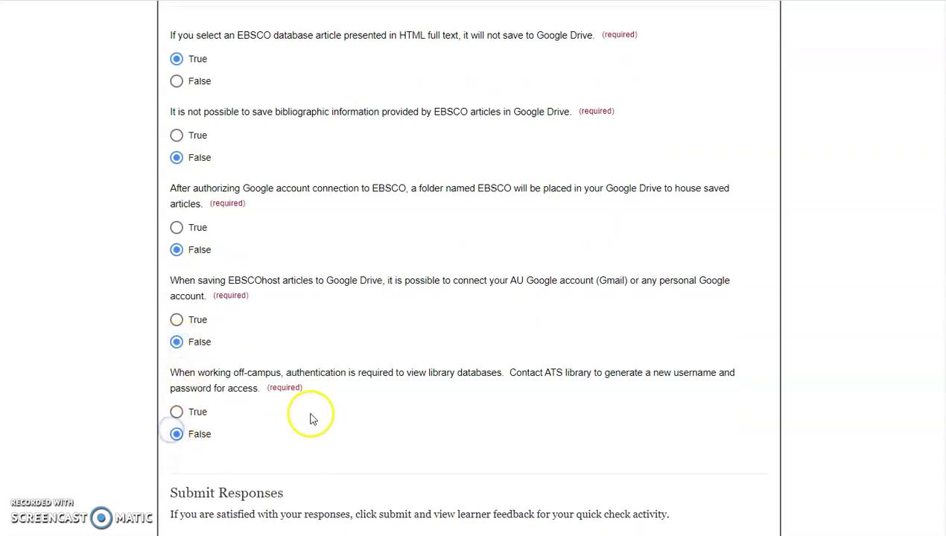
scroll(309, 416, "down", 2)
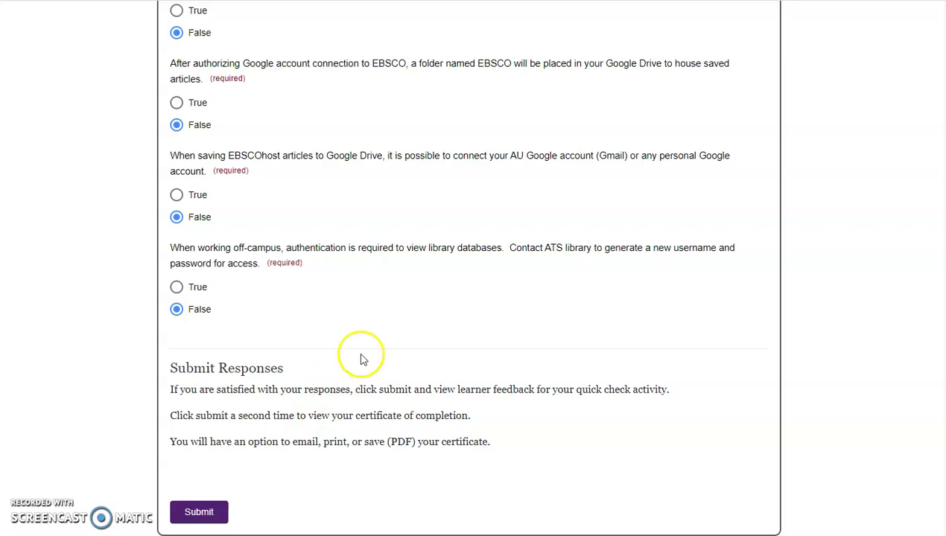
left_click(198, 512)
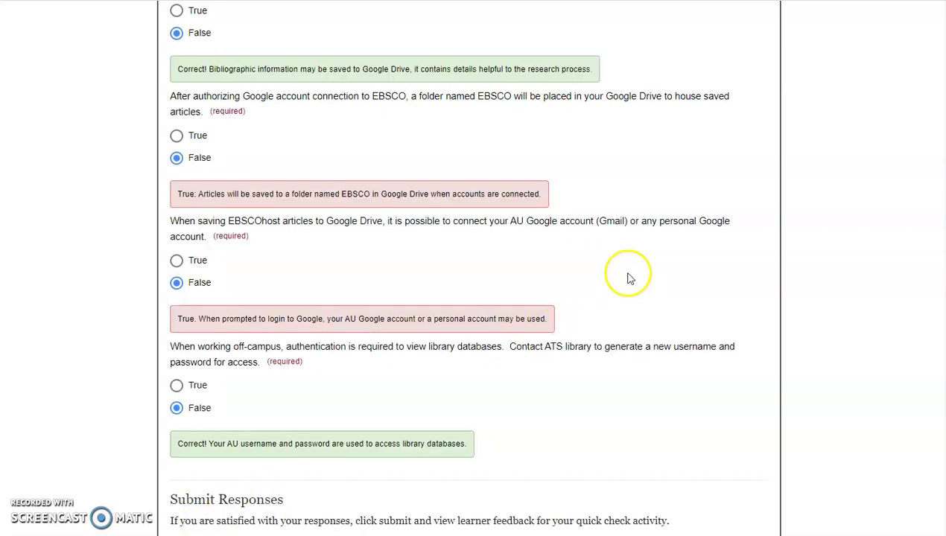
scroll(627, 274, "down", 2)
Submit again to get the 2-of-5 (40.00%) completion certificate, then retake the quiz
left_click(199, 511)
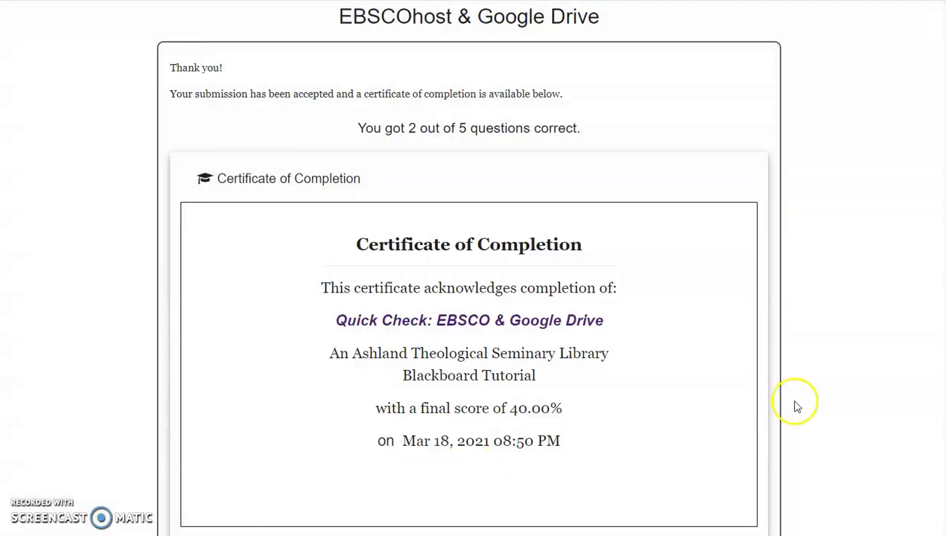
scroll(841, 380, "down", 1)
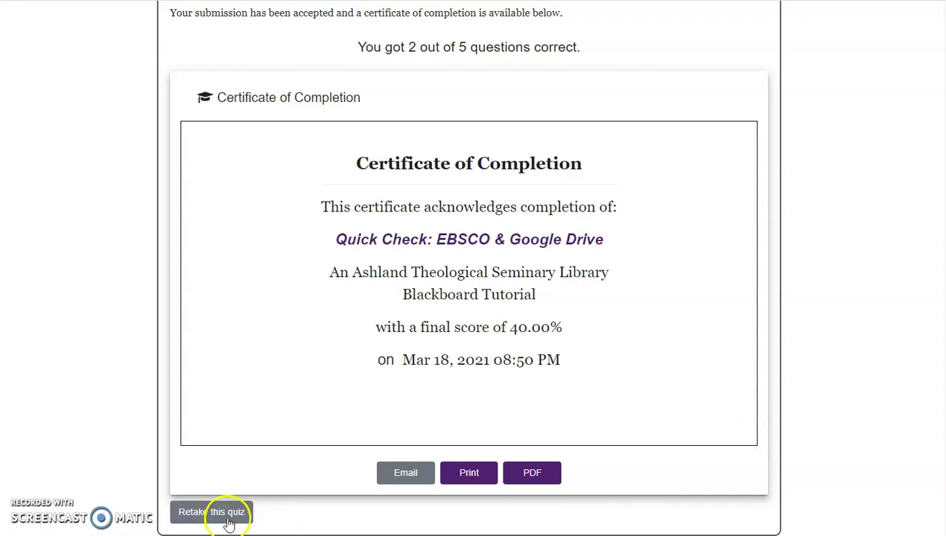
left_click(177, 516)
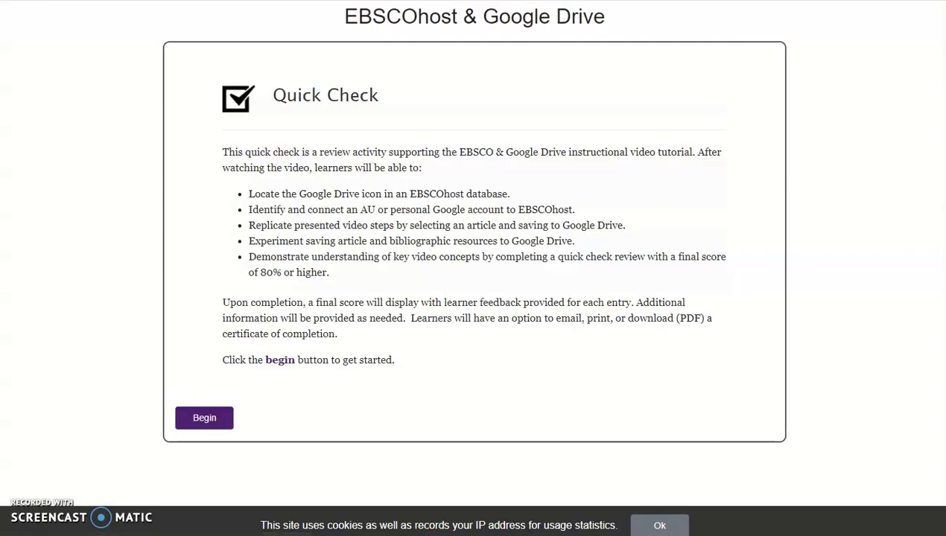